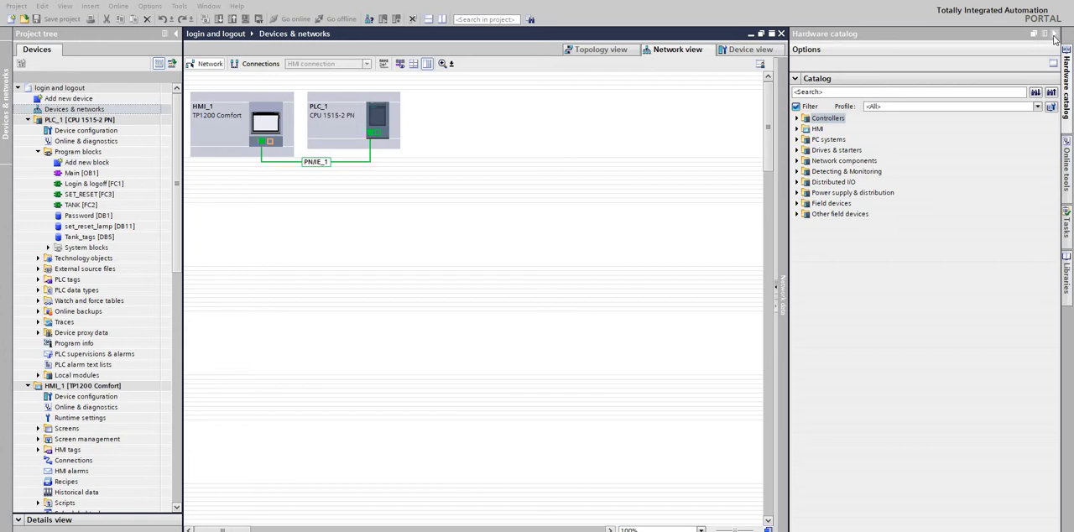
Collapse the hardware catalog and open Tag table_1 from the PLC tags of PLC_1.
{"action": "left_click", "coordinate": [1055, 34]}
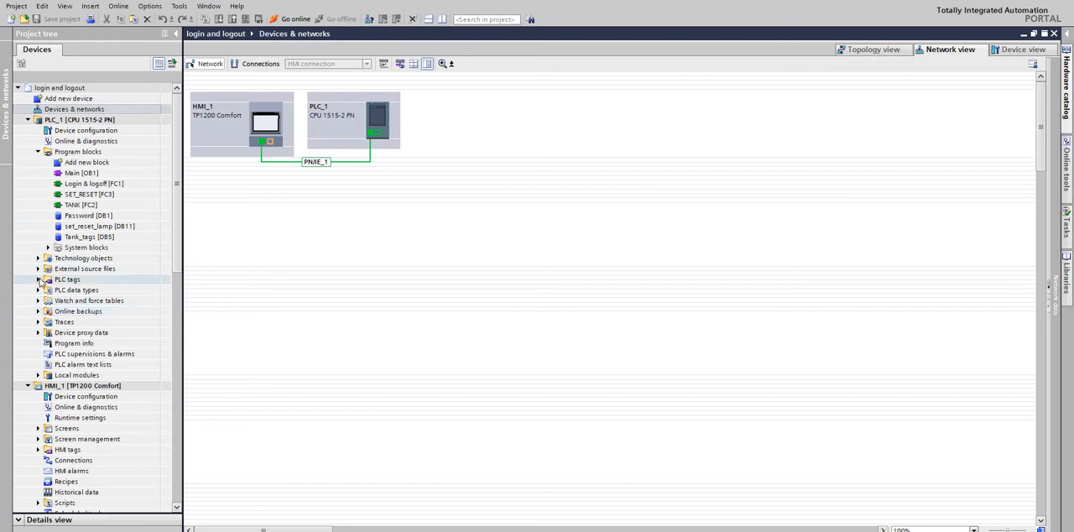
{"action": "left_click", "coordinate": [39, 279]}
{"action": "left_click", "coordinate": [39, 279]}
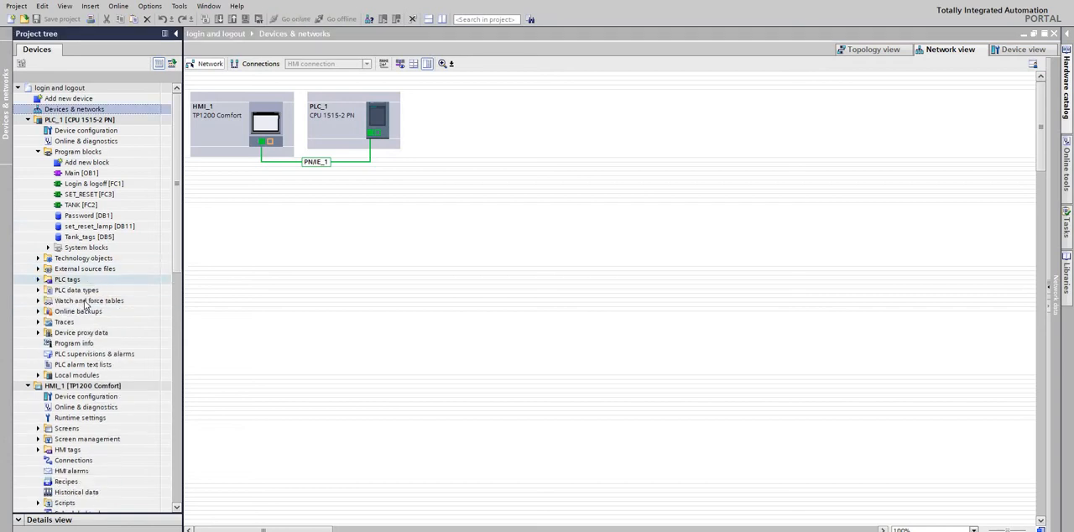
{"action": "left_click", "coordinate": [38, 280]}
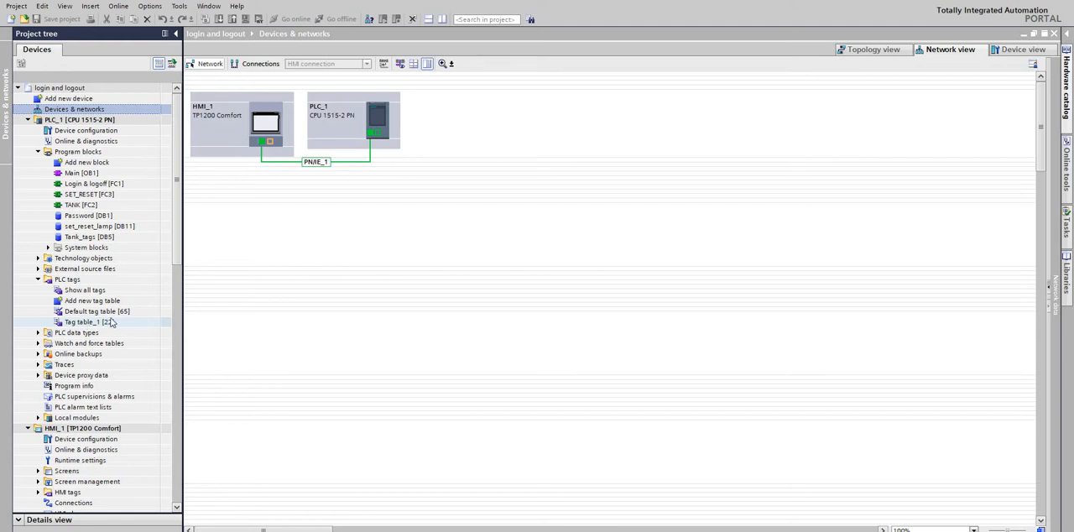
{"action": "left_click", "coordinate": [134, 322]}
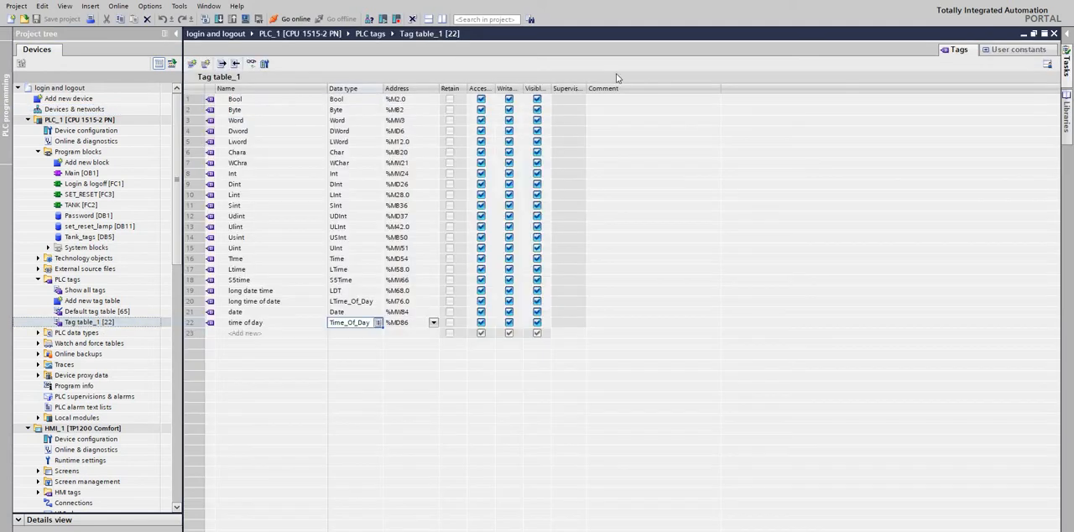
{"action": "left_click", "coordinate": [290, 102]}
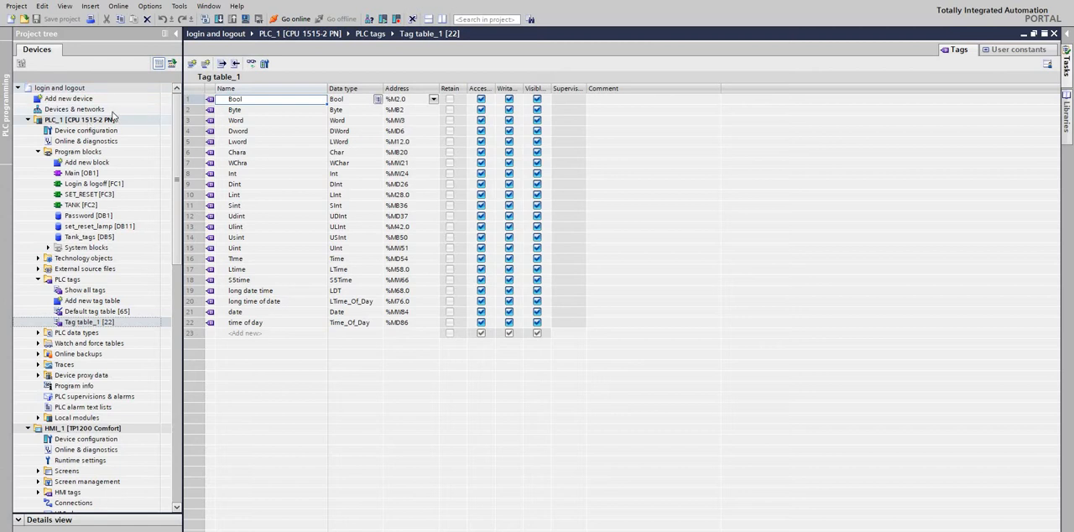
Start an extended download of PLC_1 and search for the target device with the connection set to Try all interfaces.
{"action": "left_click", "coordinate": [285, 33]}
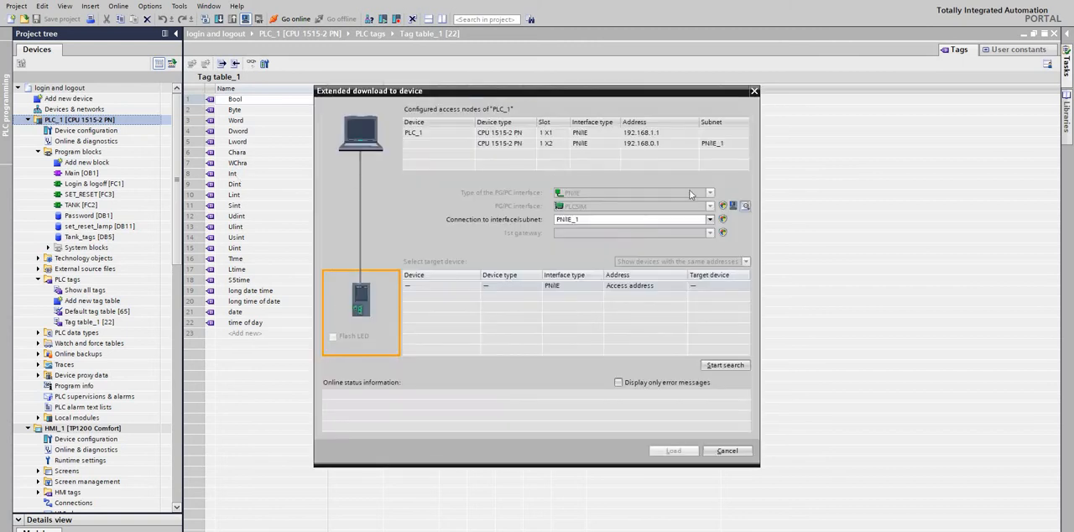
{"action": "left_click", "coordinate": [617, 221]}
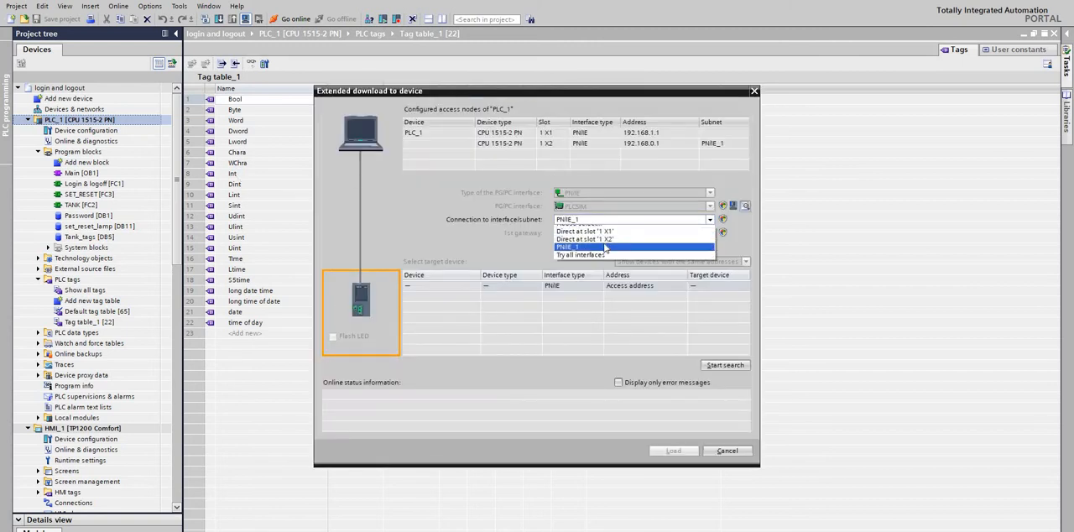
{"action": "left_click", "coordinate": [587, 253]}
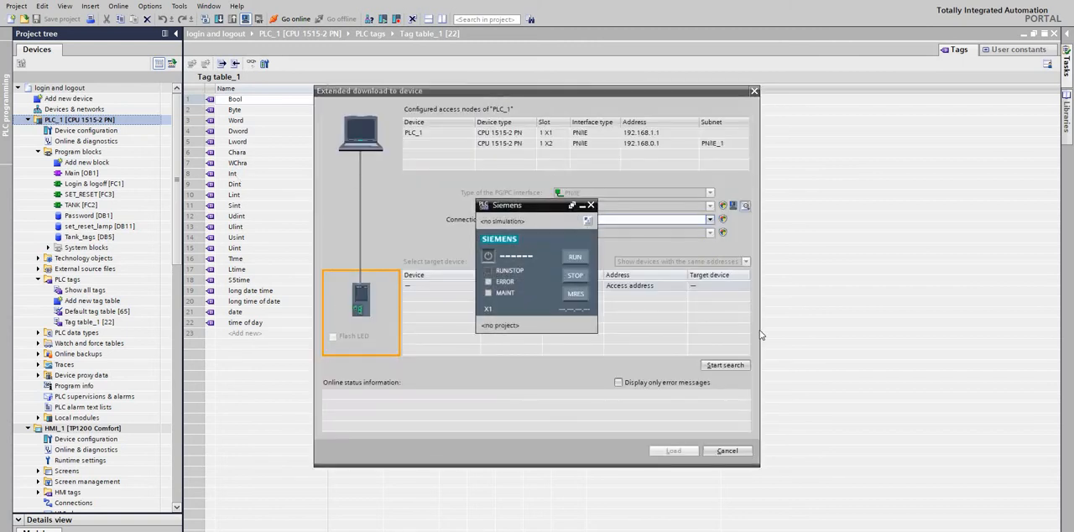
{"action": "left_click", "coordinate": [725, 366]}
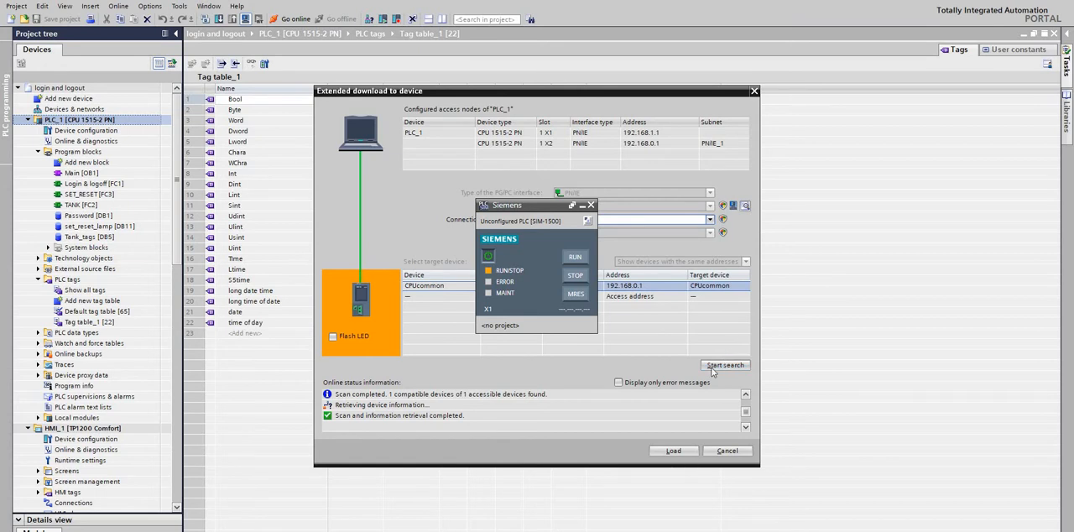
{"action": "left_click", "coordinate": [712, 367]}
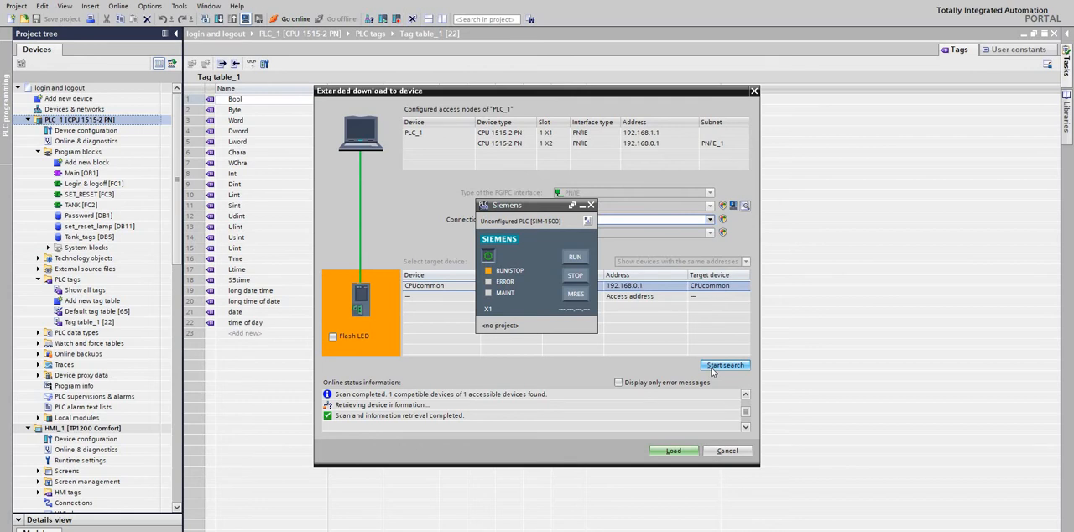
Load PLC_1 to the found CPUcommon device, finish with the Start module action, and close the load messages.
{"action": "left_click", "coordinate": [664, 451]}
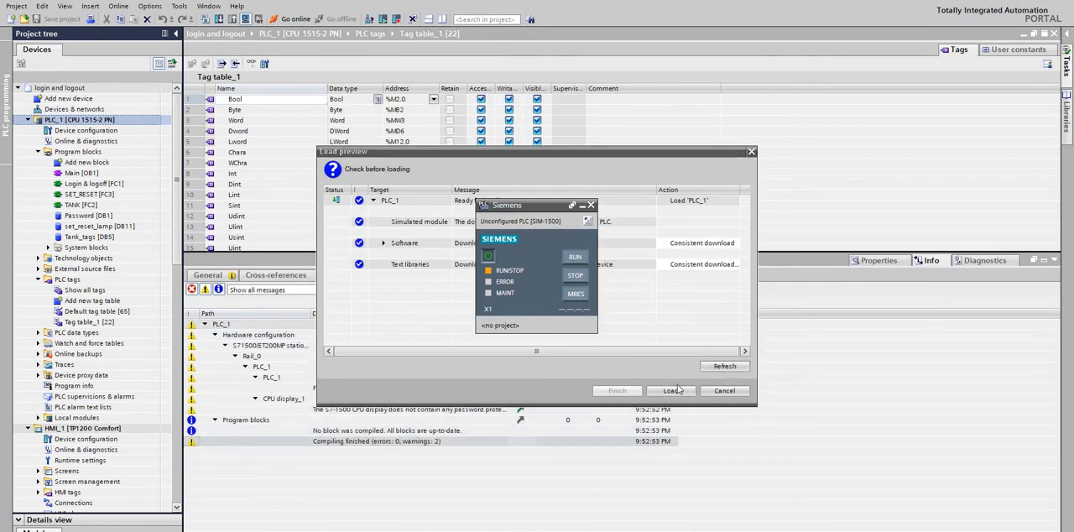
{"action": "left_click", "coordinate": [670, 390]}
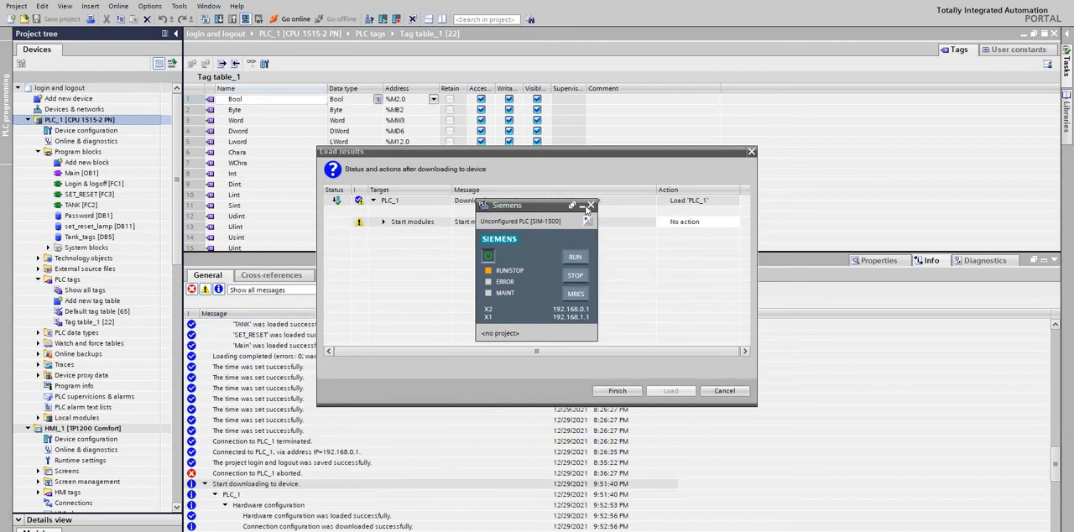
{"action": "left_click", "coordinate": [701, 224]}
{"action": "left_click", "coordinate": [700, 224]}
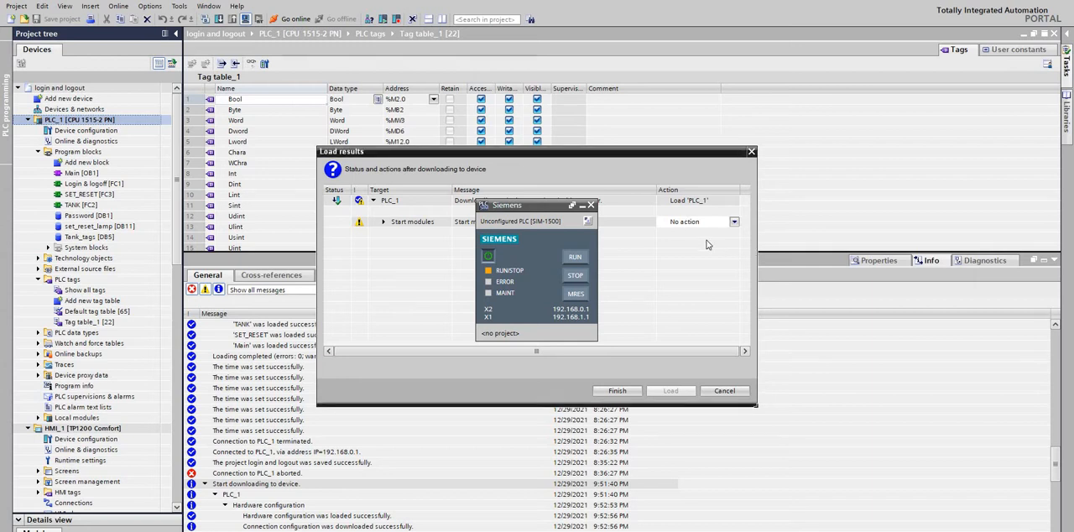
{"action": "left_click", "coordinate": [687, 222]}
{"action": "left_click", "coordinate": [702, 242]}
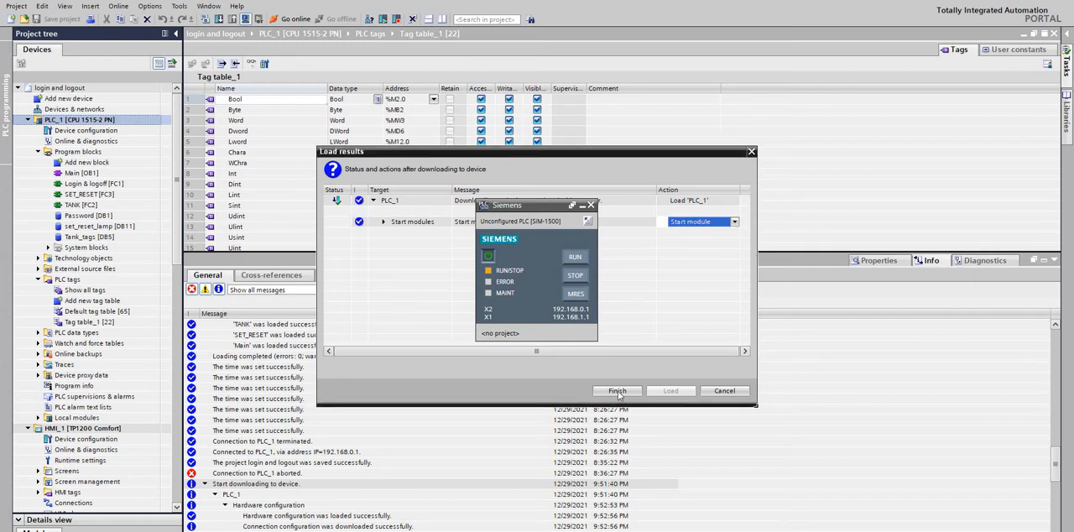
{"action": "left_click", "coordinate": [618, 390]}
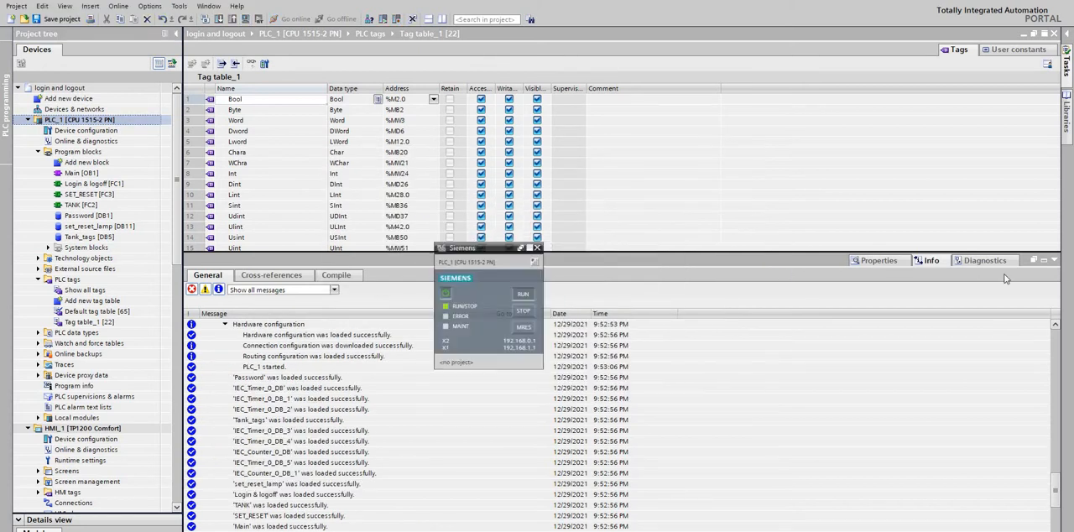
{"action": "left_click", "coordinate": [1054, 263]}
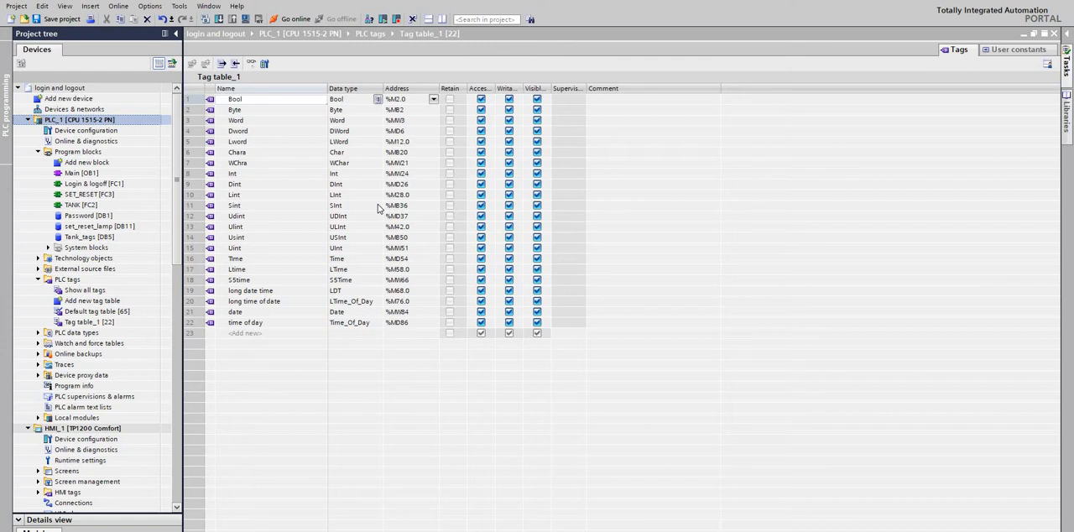
Go online with PLC_1 and monitor all tags in Tag table_1, widening the Monitor value column to show full values.
{"action": "left_click", "coordinate": [290, 18]}
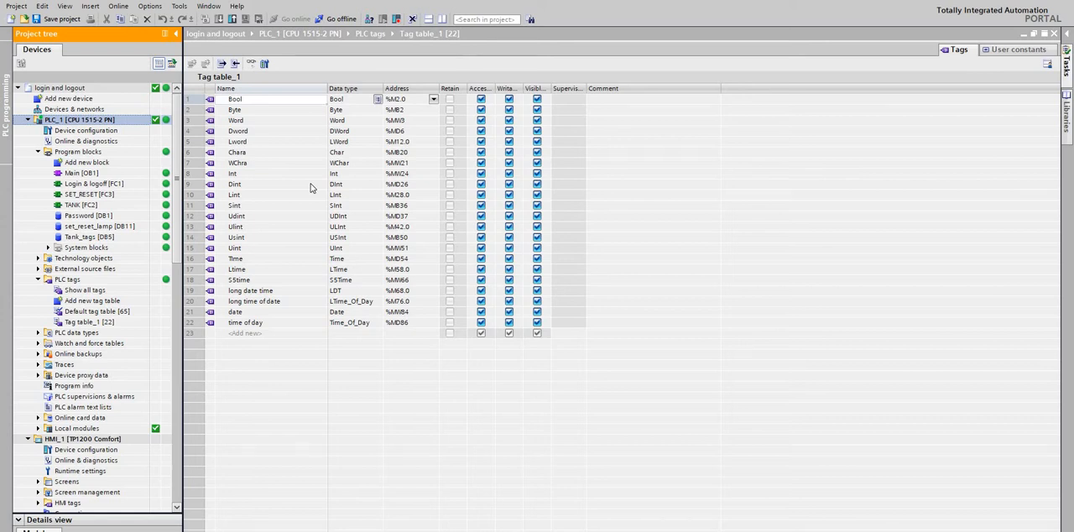
{"action": "left_click", "coordinate": [285, 139]}
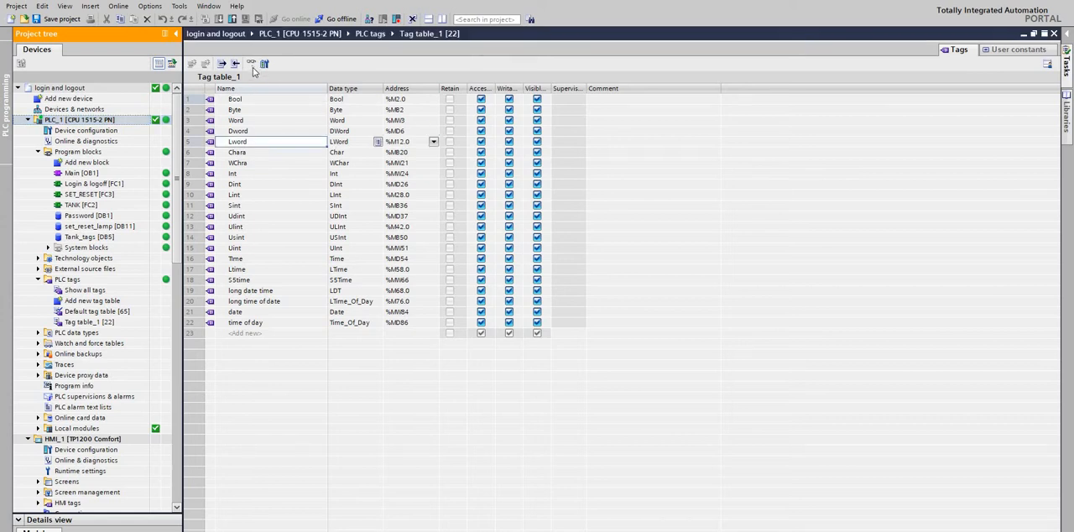
{"action": "left_click", "coordinate": [251, 64]}
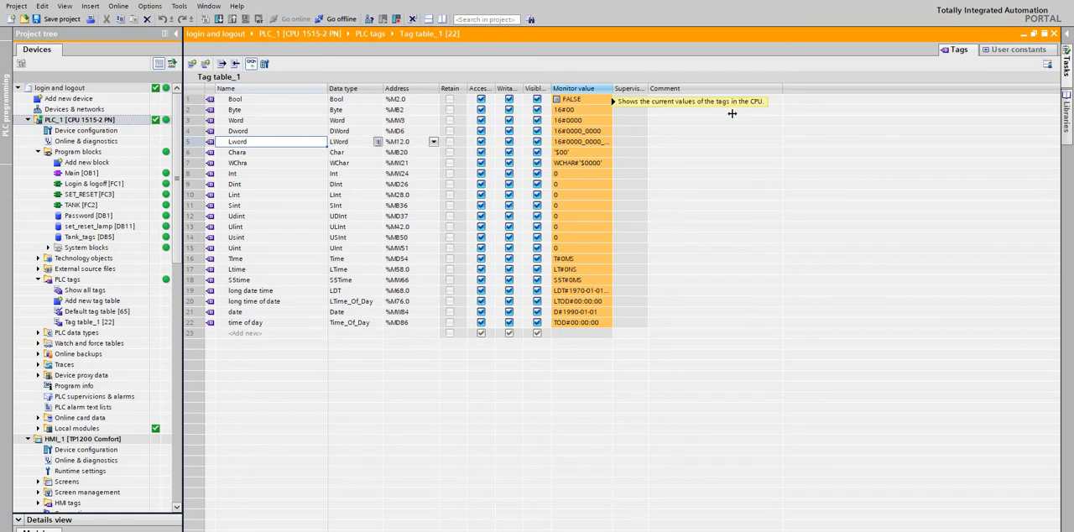
{"action": "left_click_drag", "start_coordinate": [612, 87], "coordinate": [731, 99]}
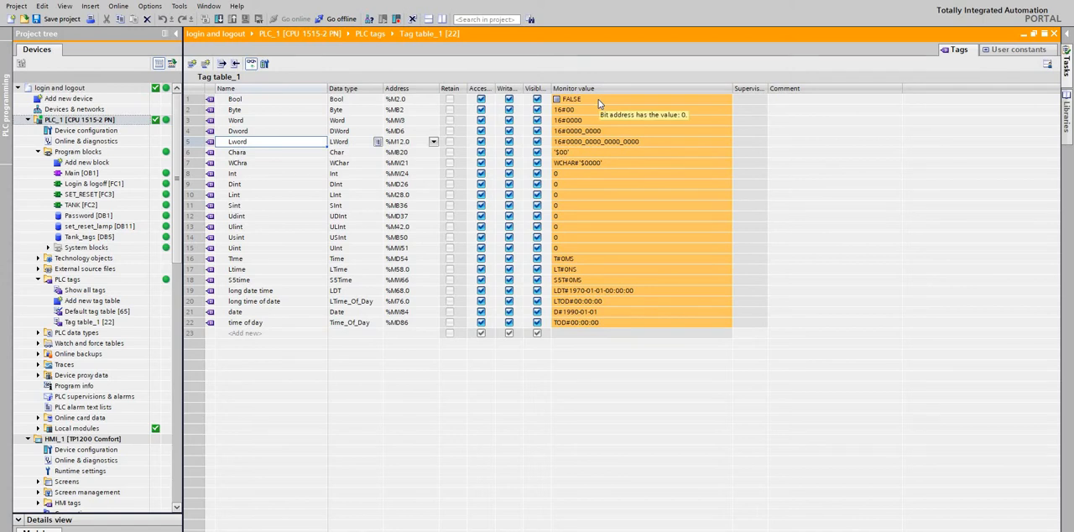
Examine the data types and monitor values of the Bool, Byte, Word, Dword, Lword, Chara and WChra tags.
{"action": "left_click", "coordinate": [559, 102]}
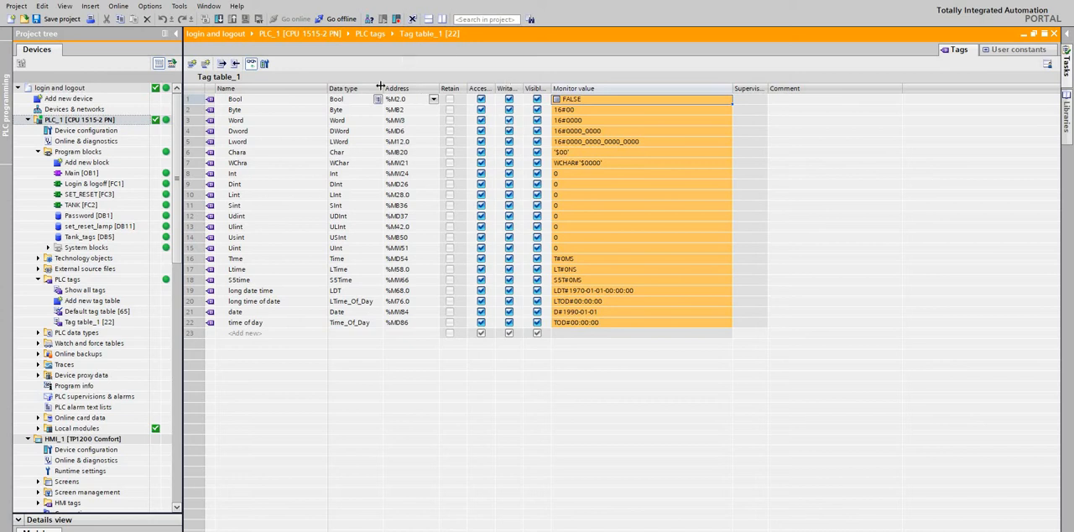
{"action": "left_click", "coordinate": [257, 101]}
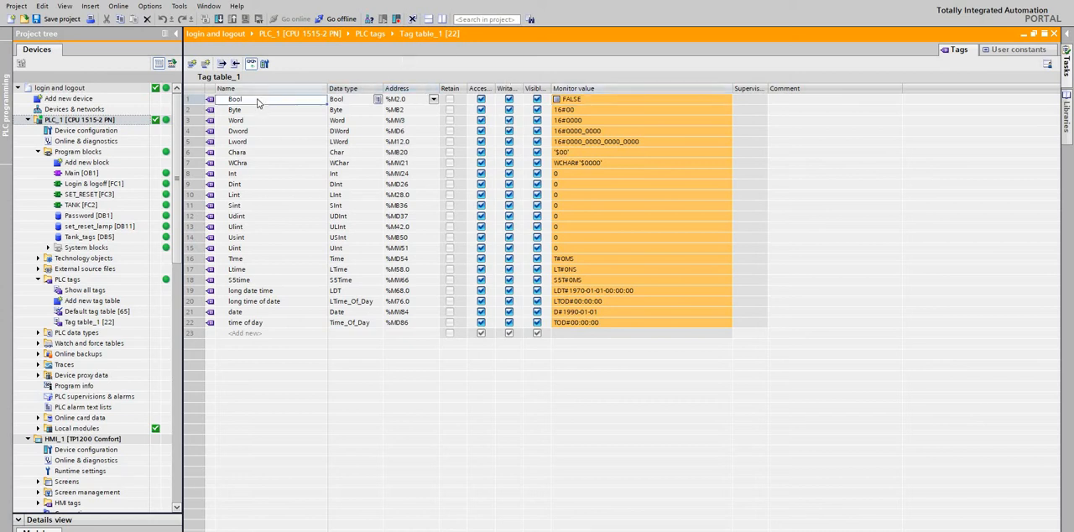
{"action": "right_click", "coordinate": [257, 100]}
{"action": "left_click", "coordinate": [610, 144]}
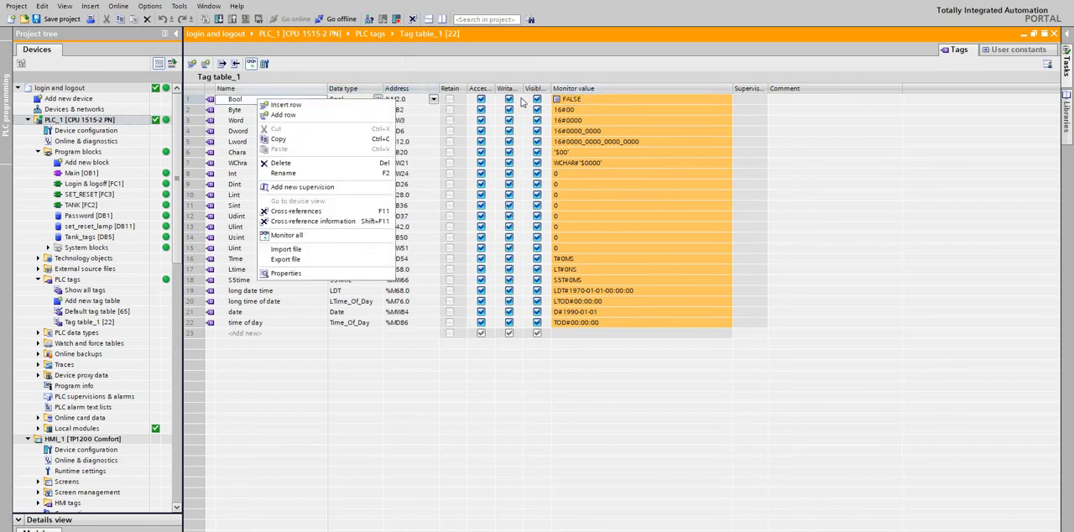
{"action": "left_click", "coordinate": [258, 110]}
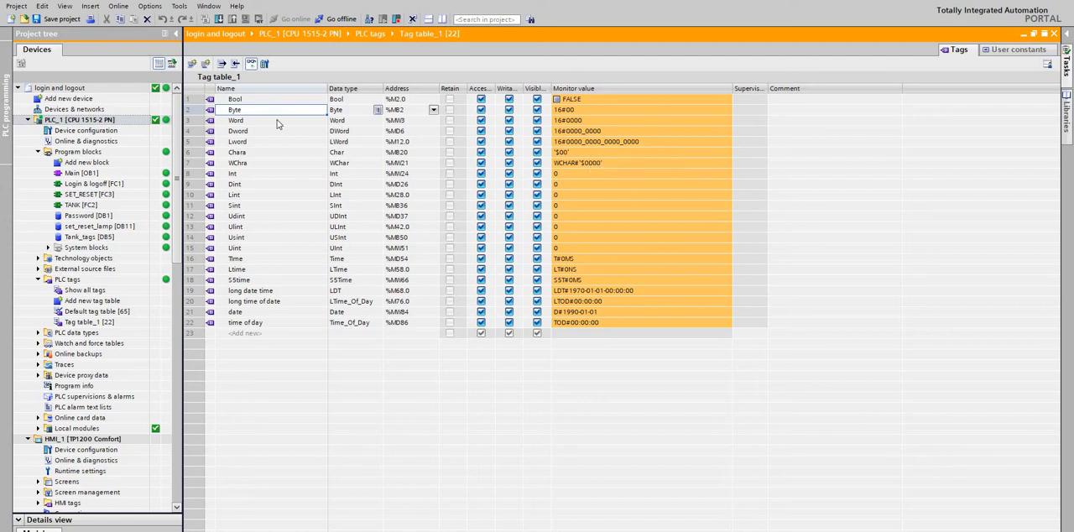
{"action": "key", "text": "Down"}
{"action": "key", "text": "Down"}
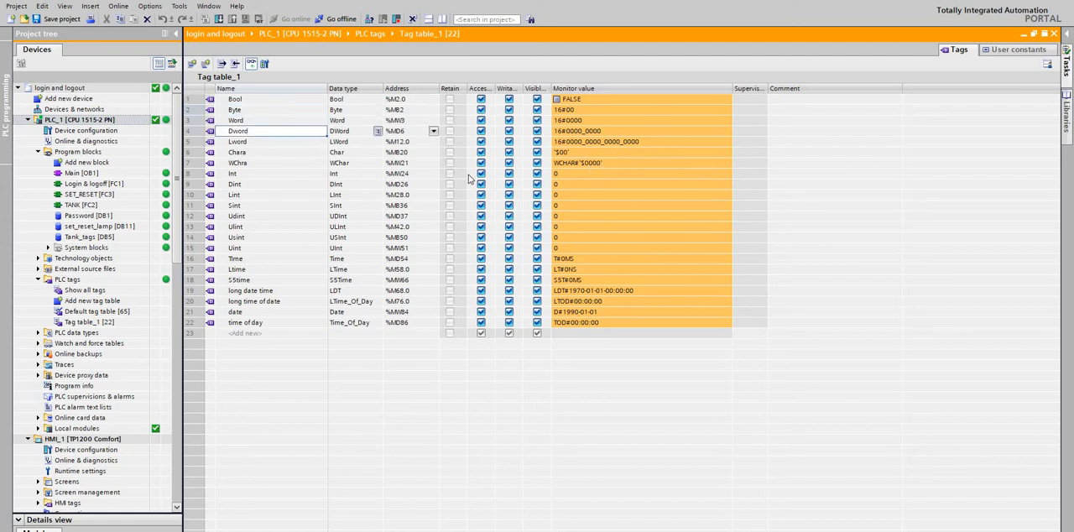
{"action": "left_click", "coordinate": [286, 143]}
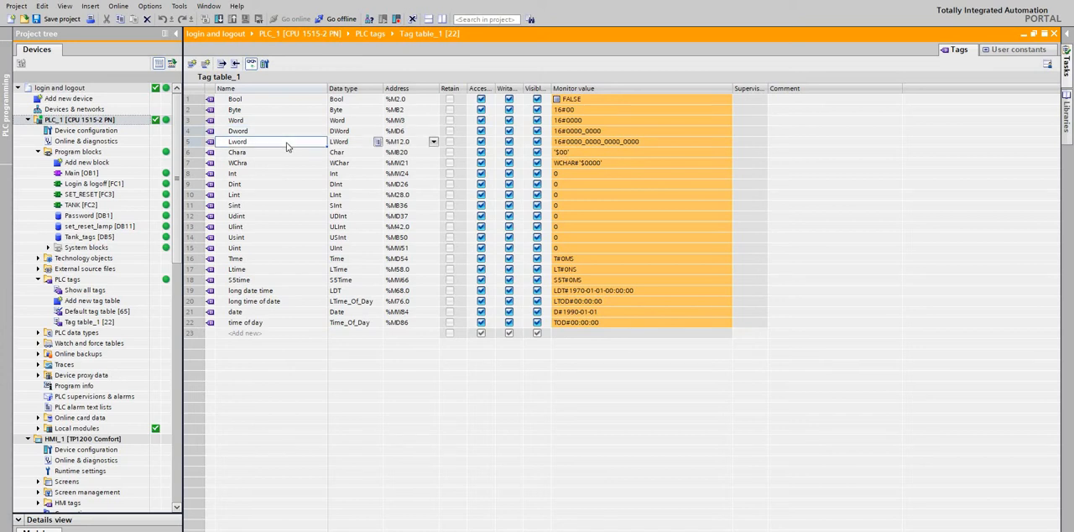
{"action": "left_click", "coordinate": [268, 154]}
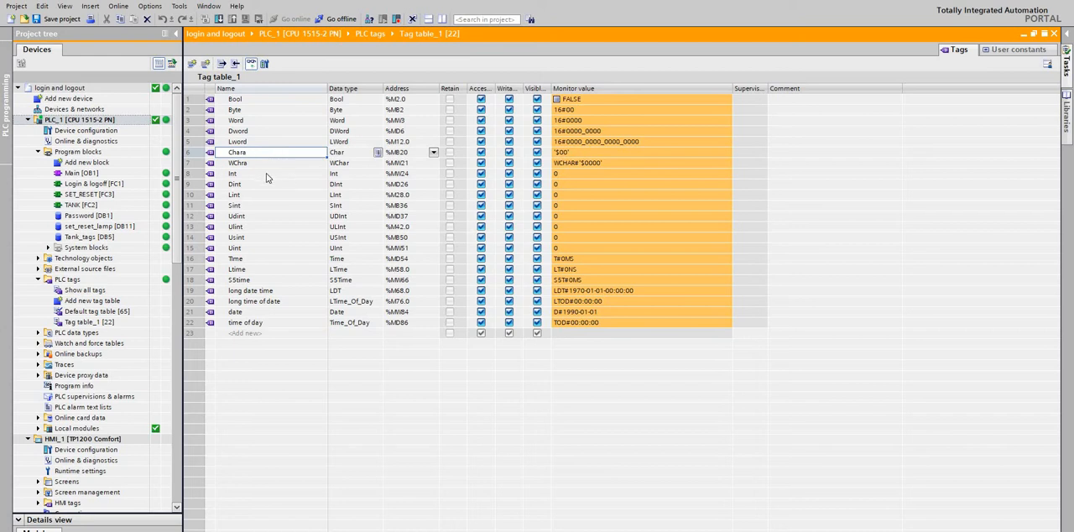
{"action": "left_click", "coordinate": [239, 164]}
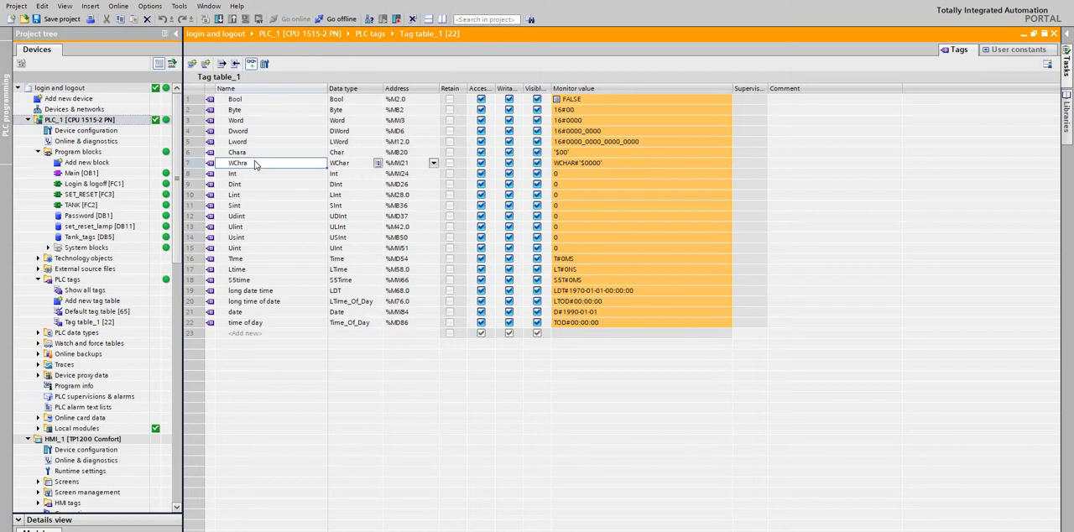
{"action": "double_click", "coordinate": [260, 165]}
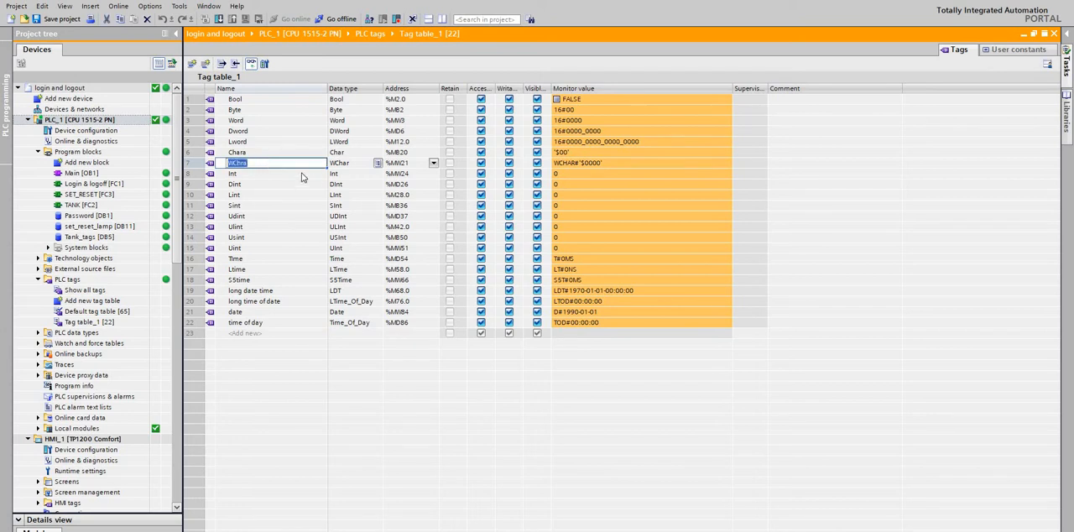
{"action": "key", "text": "Escape"}
{"action": "left_click", "coordinate": [357, 167]}
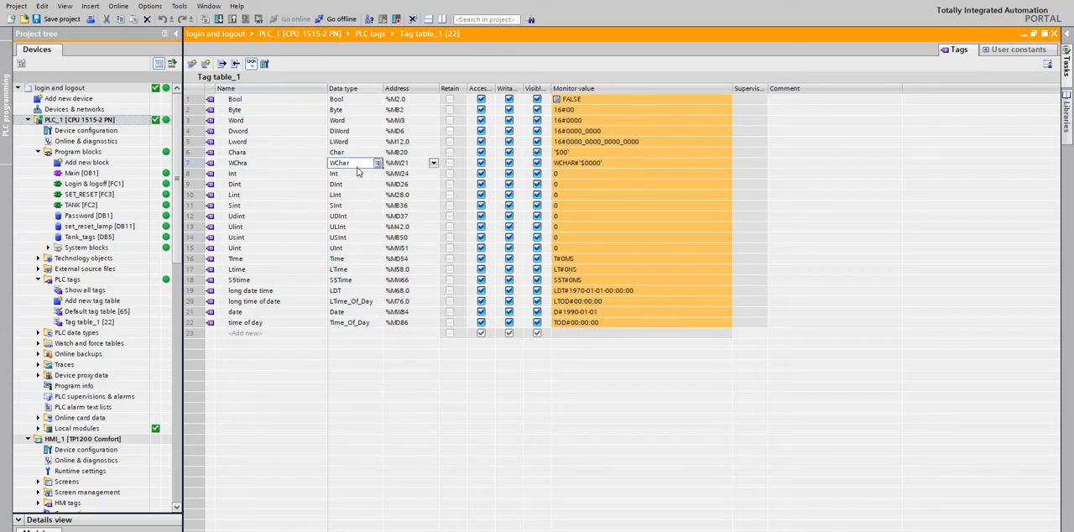
Examine the data types and monitor values of the integer tags from Dint through Lint, Sint, Udint, Ulint and Usint to Uint.
{"action": "left_click", "coordinate": [289, 186]}
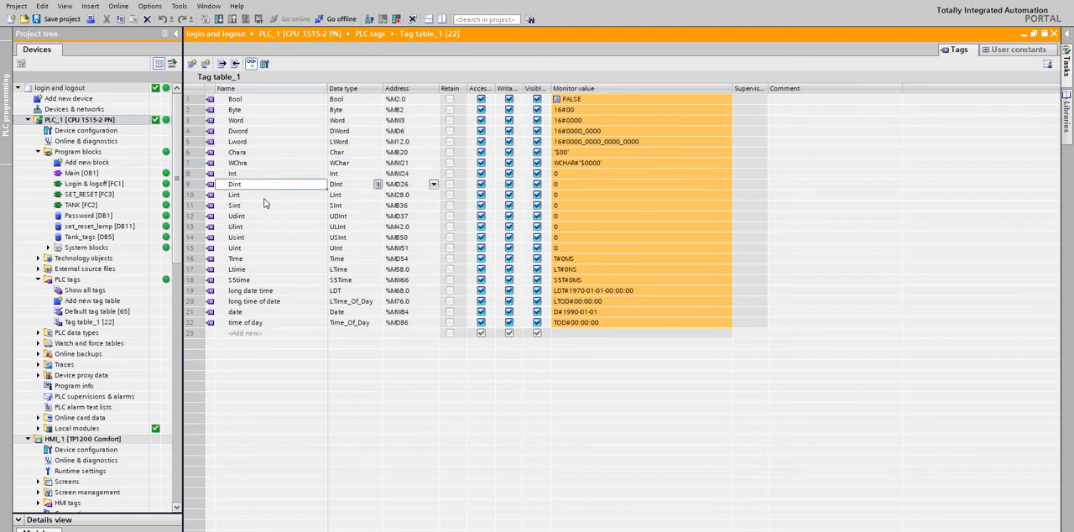
{"action": "left_click", "coordinate": [263, 198]}
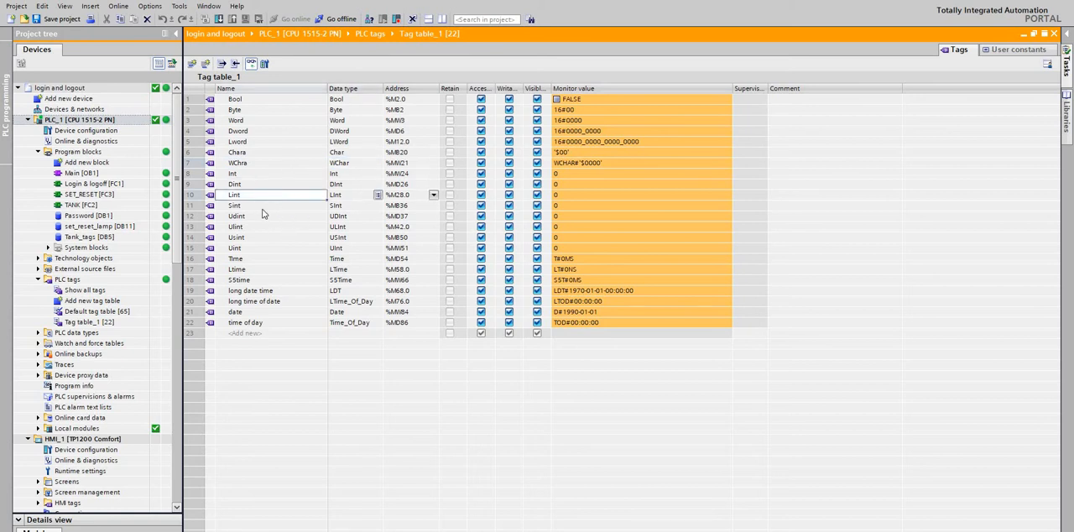
{"action": "left_click", "coordinate": [262, 209]}
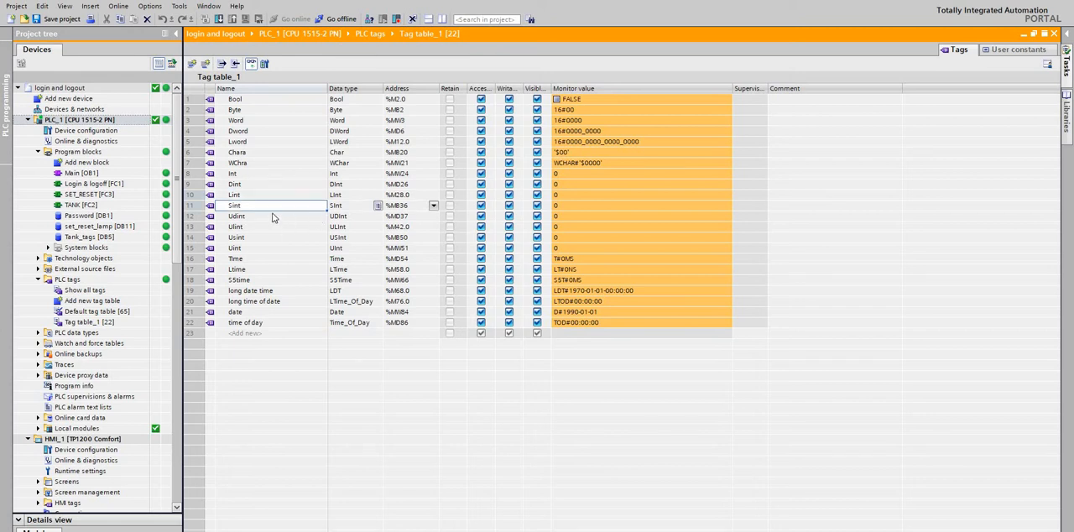
{"action": "left_click", "coordinate": [272, 216]}
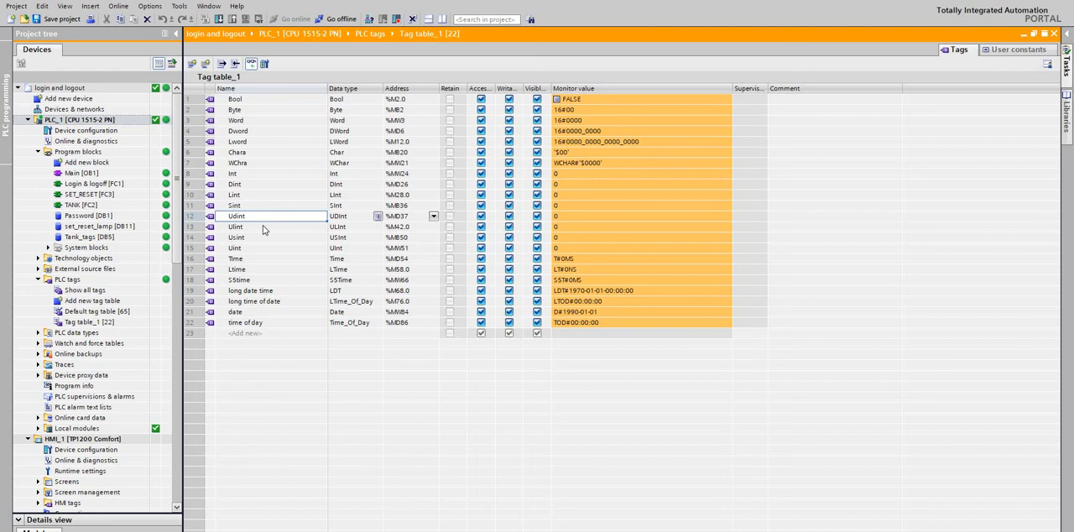
{"action": "left_click", "coordinate": [263, 228]}
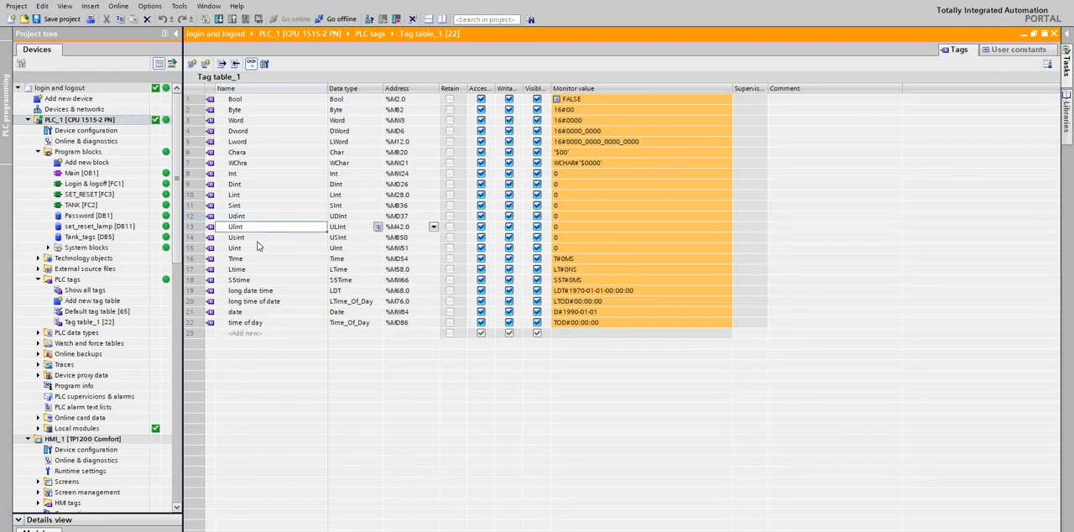
{"action": "key", "text": "Down"}
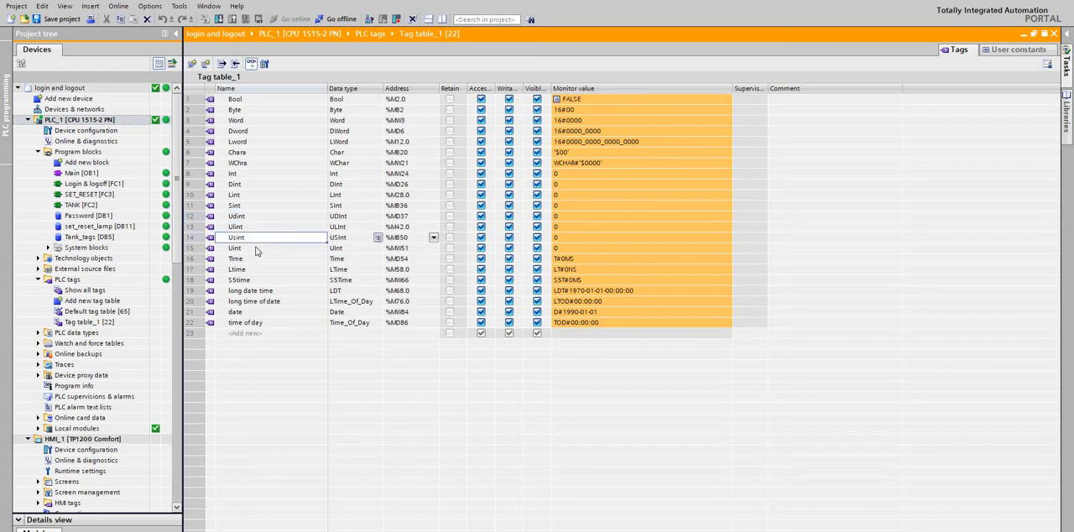
{"action": "key", "text": "Down"}
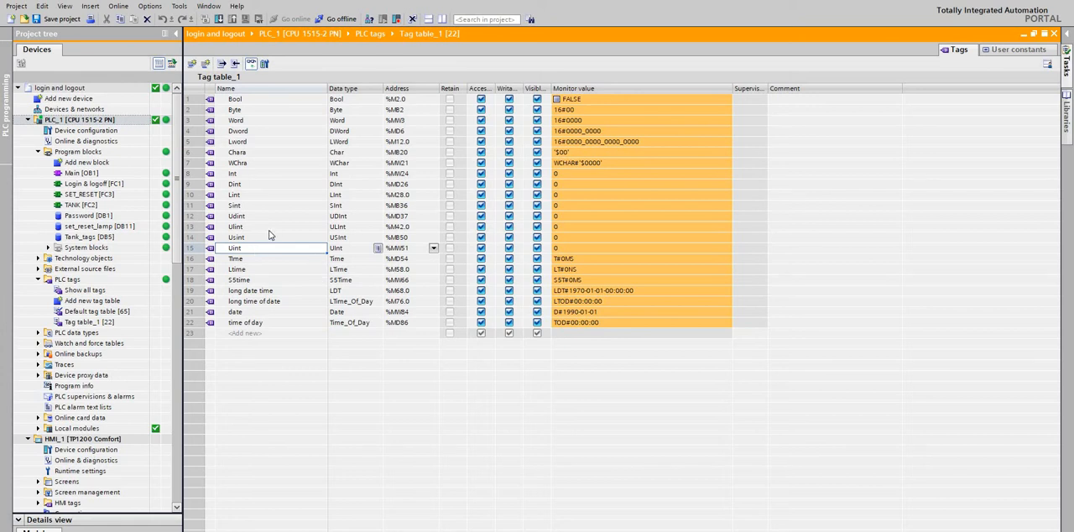
{"action": "left_click", "coordinate": [269, 231]}
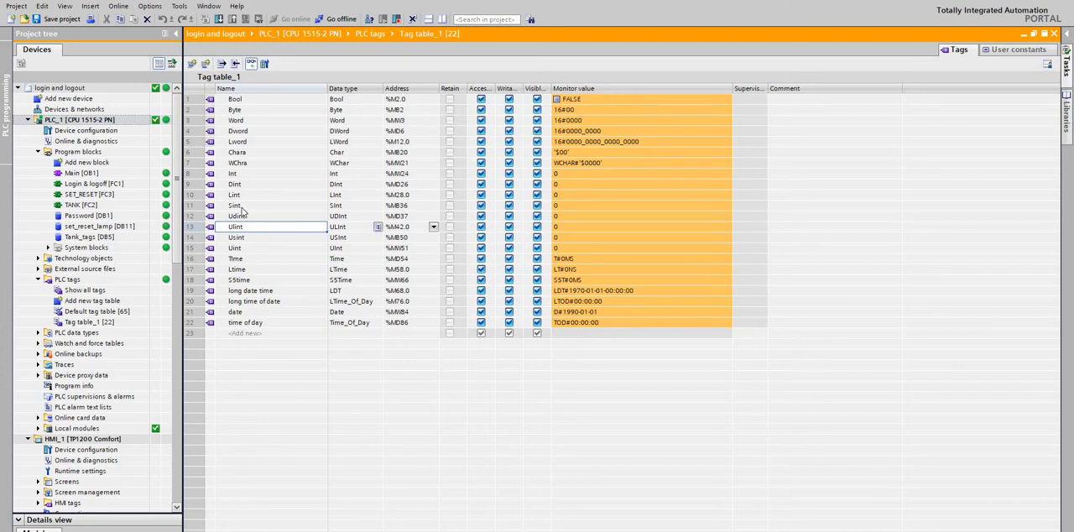
Examine the data types and monitor value formats of the Time, Ltime and S5time tags in Tag table_1.
{"action": "left_click", "coordinate": [250, 259]}
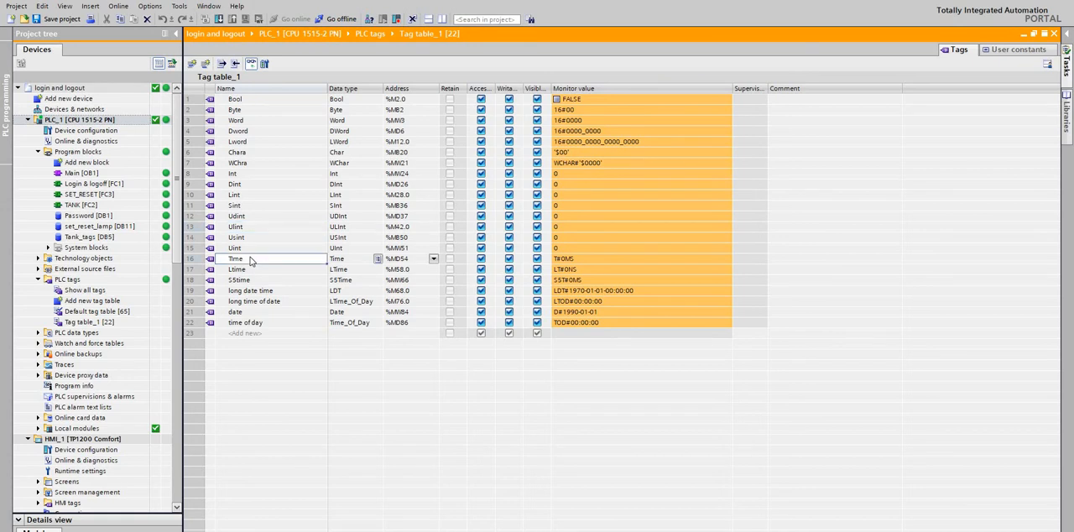
{"action": "left_click", "coordinate": [577, 262]}
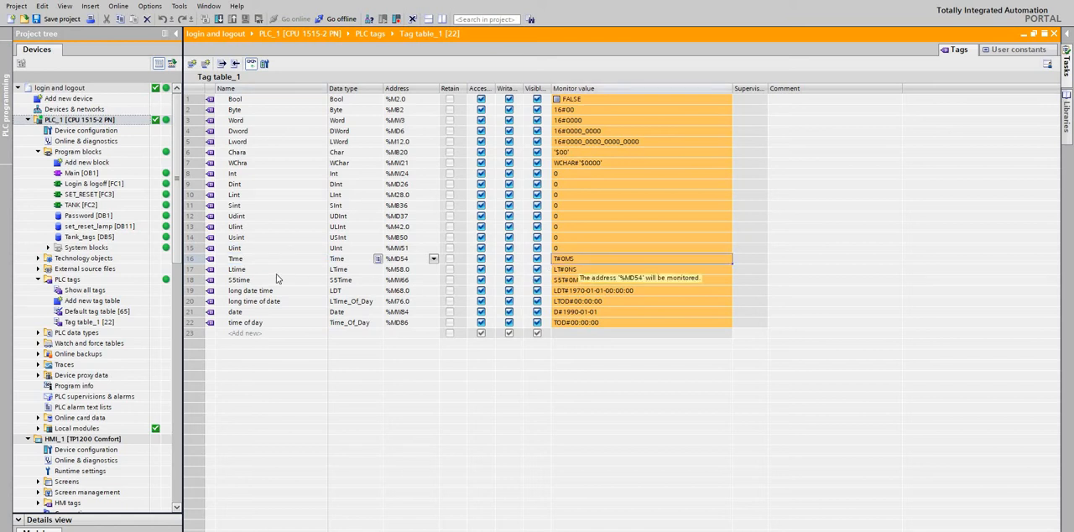
{"action": "left_click", "coordinate": [277, 274]}
{"action": "left_click", "coordinate": [248, 255]}
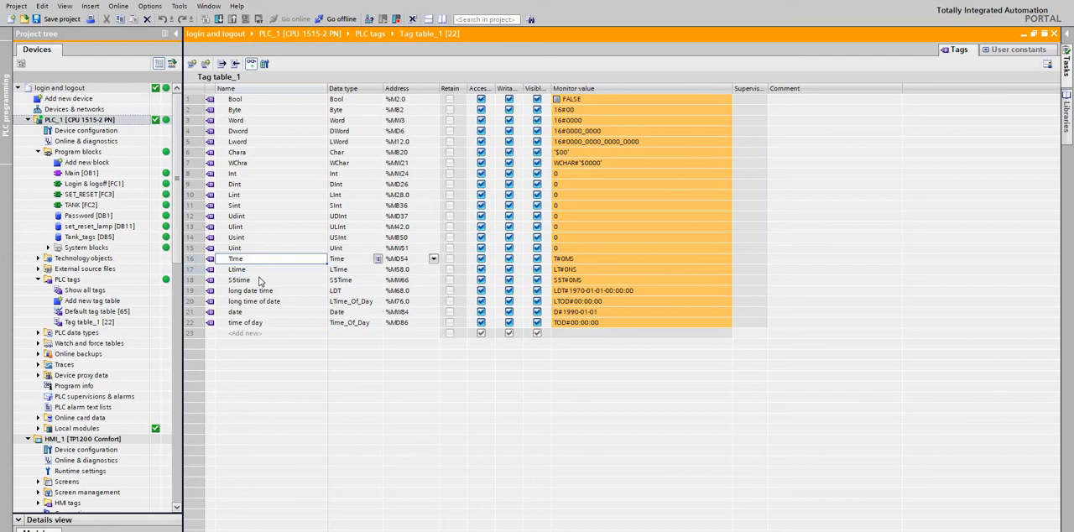
{"action": "left_click", "coordinate": [260, 277]}
{"action": "left_click", "coordinate": [250, 257]}
{"action": "left_click", "coordinate": [577, 260]}
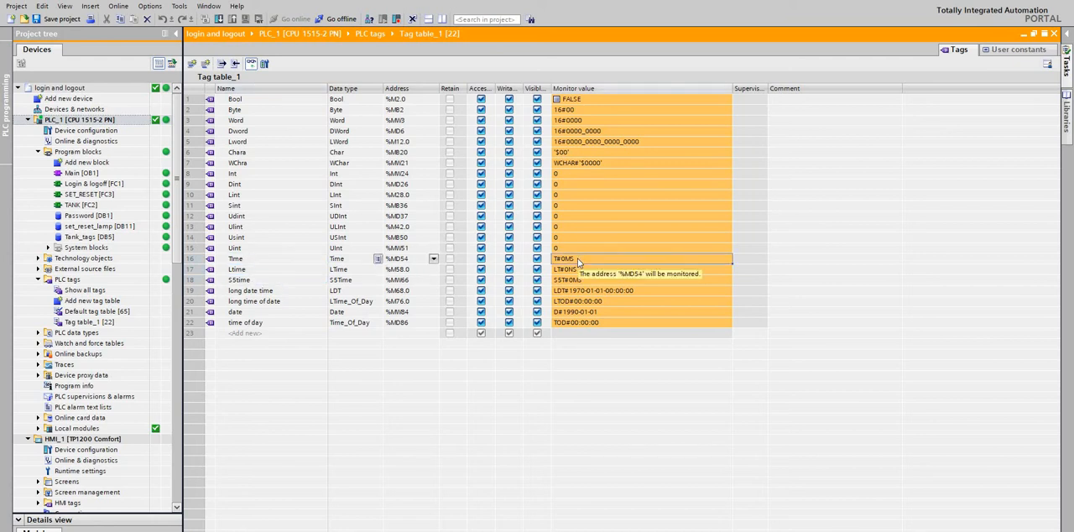
{"action": "left_click", "coordinate": [249, 260]}
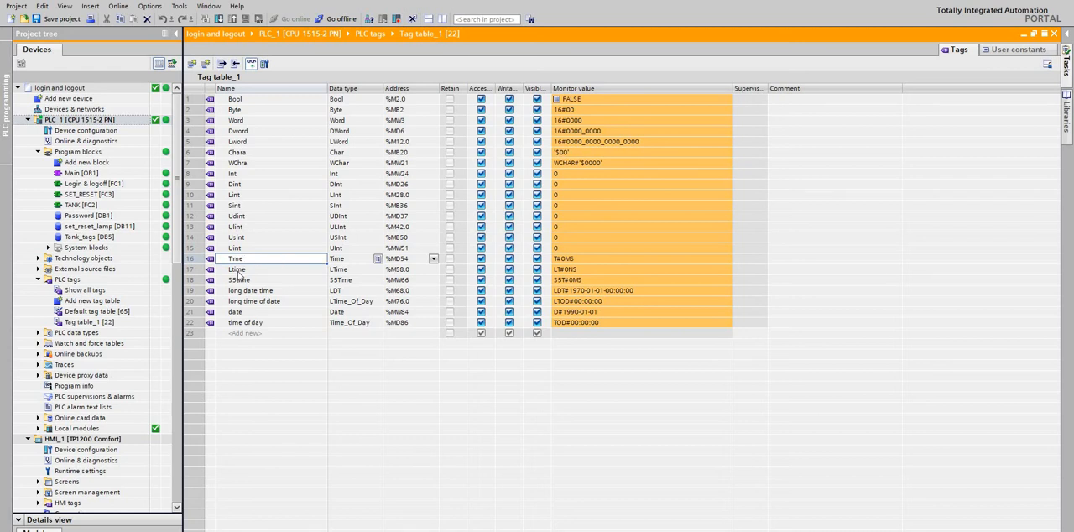
{"action": "left_click", "coordinate": [565, 261]}
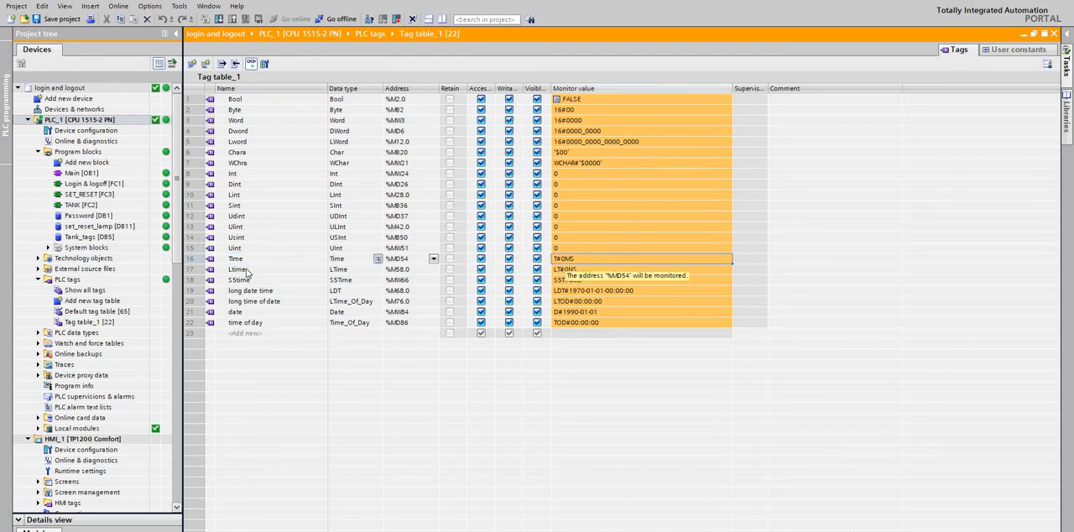
{"action": "left_click", "coordinate": [246, 270]}
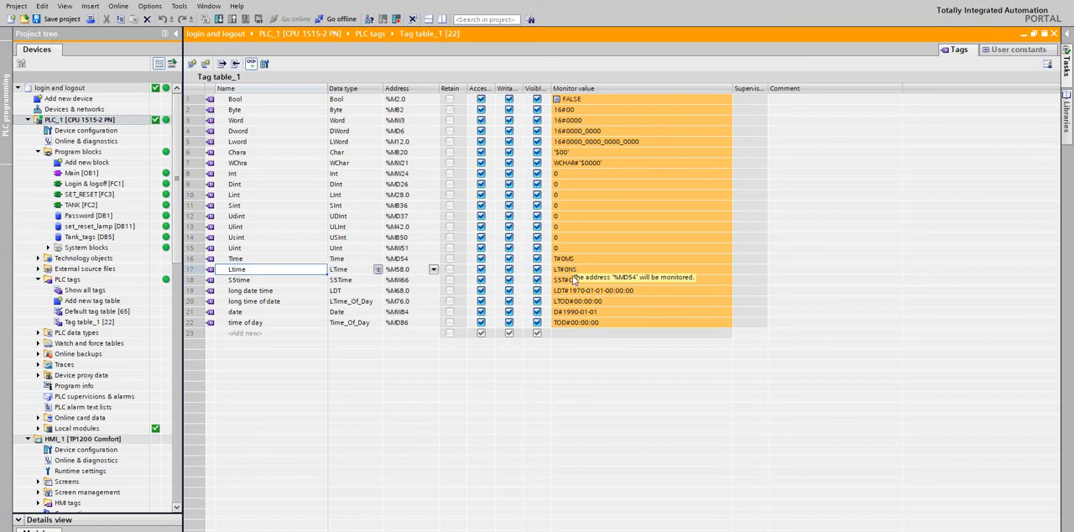
{"action": "left_click", "coordinate": [571, 274]}
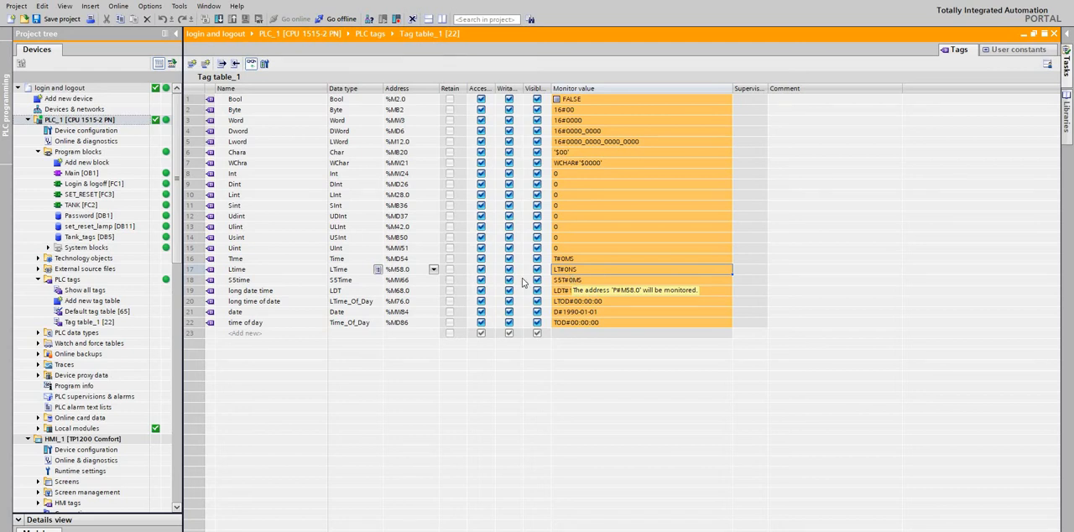
{"action": "left_click", "coordinate": [251, 282]}
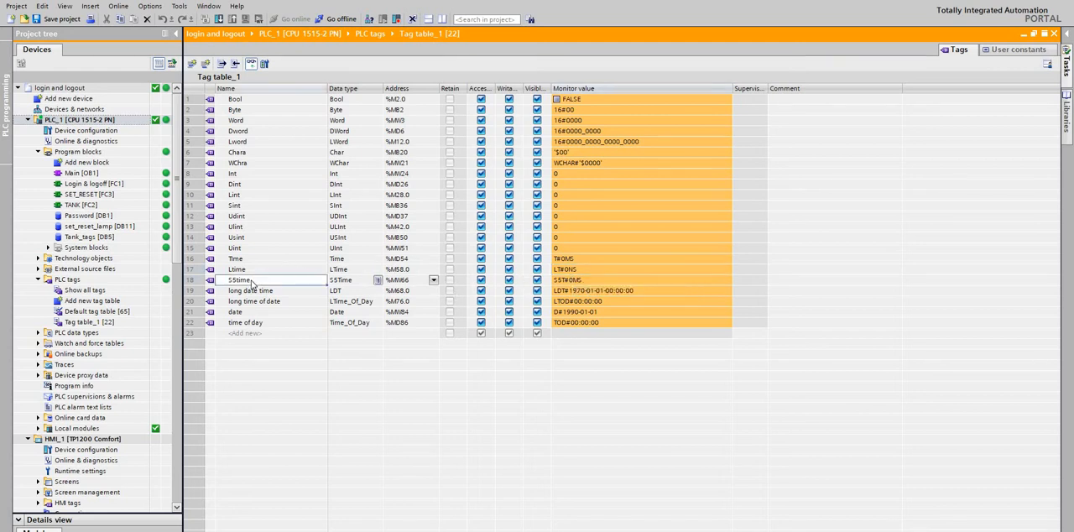
{"action": "left_click", "coordinate": [590, 281]}
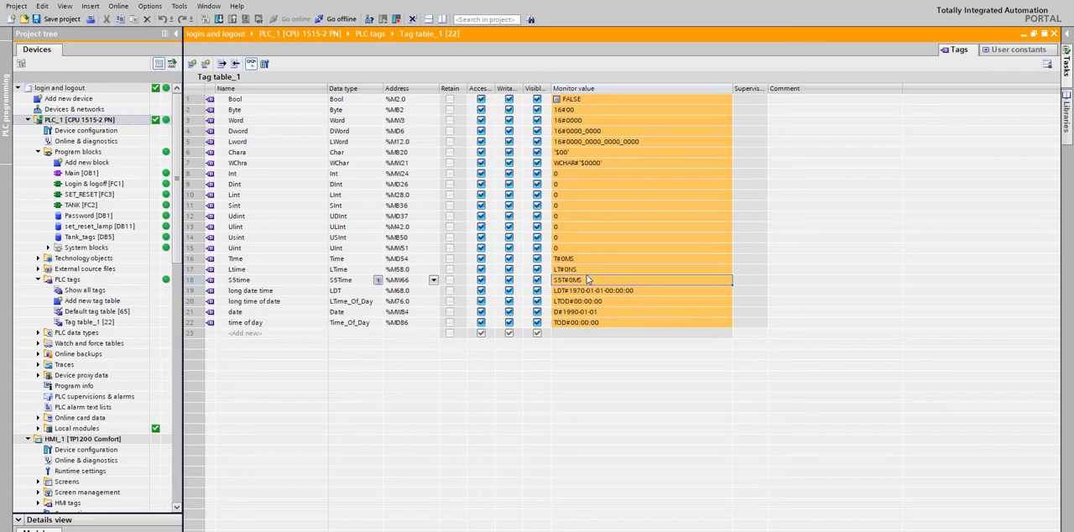
{"action": "left_click", "coordinate": [263, 282]}
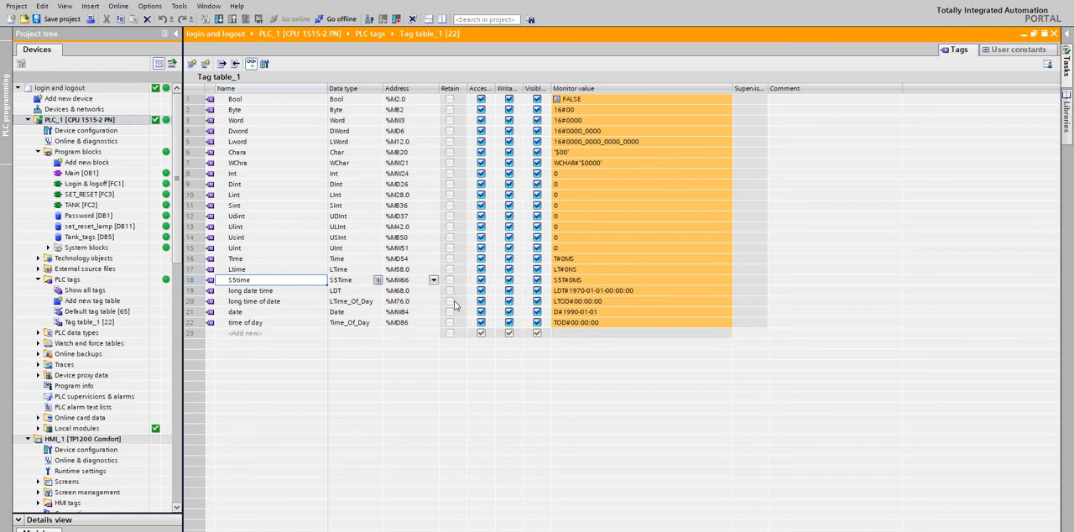
Examine the data types and monitor values of the long date time, long time of date, date and time of day tags.
{"action": "left_click", "coordinate": [253, 293]}
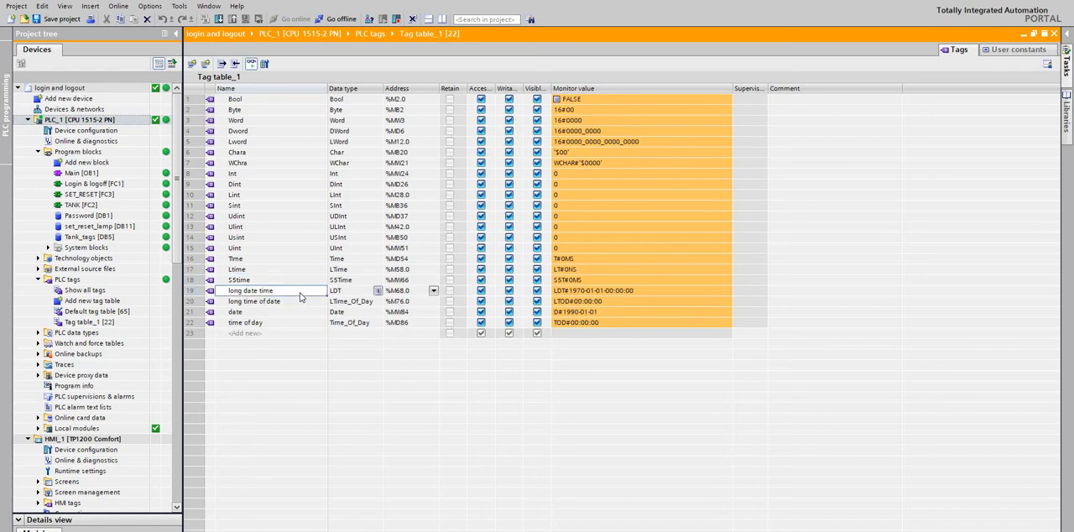
{"action": "left_click", "coordinate": [601, 293]}
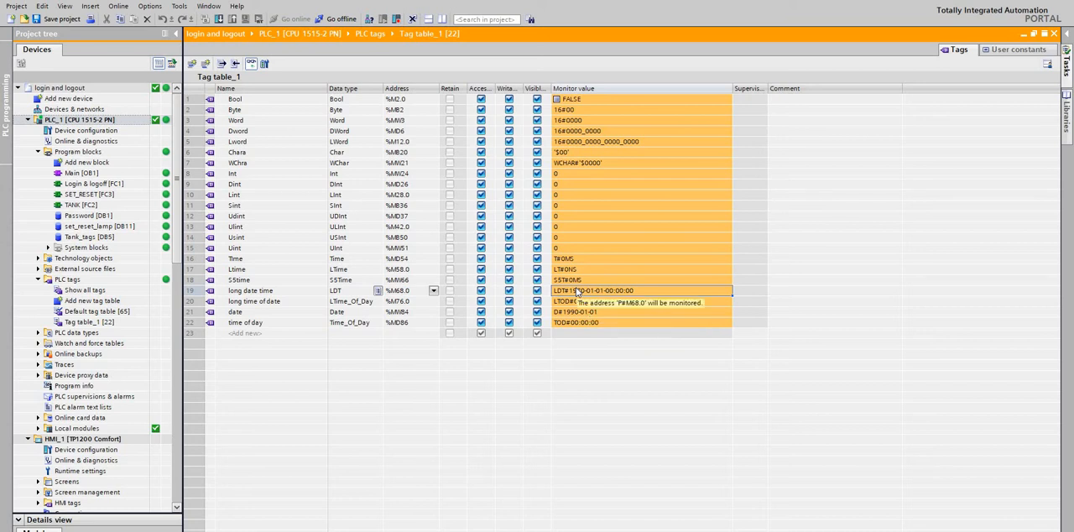
{"action": "left_click", "coordinate": [264, 304]}
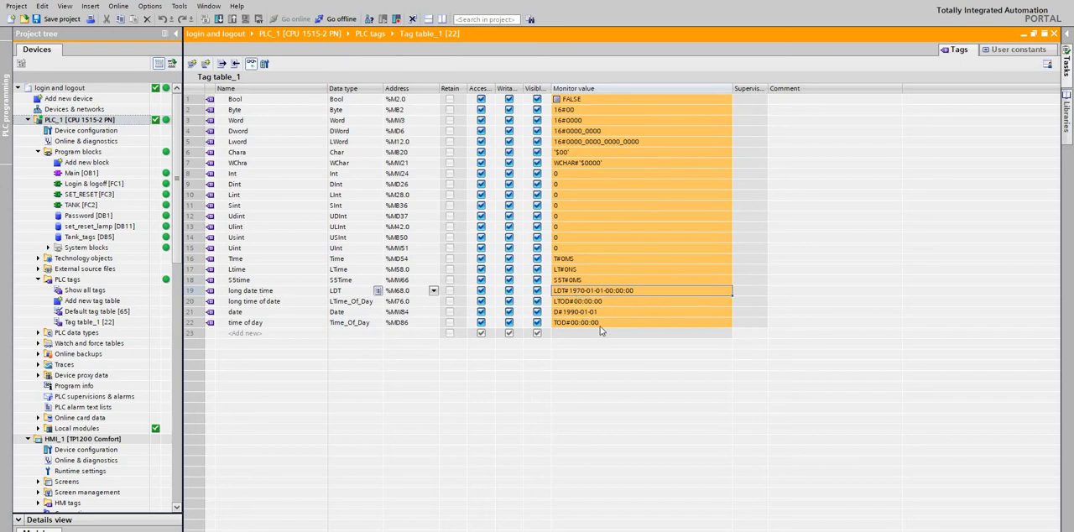
{"action": "left_click", "coordinate": [559, 302]}
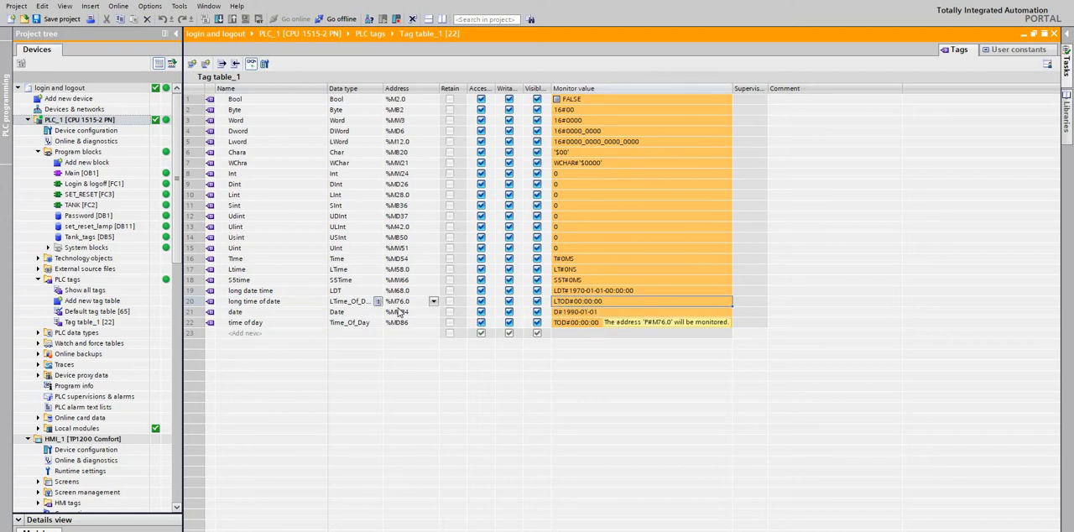
{"action": "left_click", "coordinate": [258, 313]}
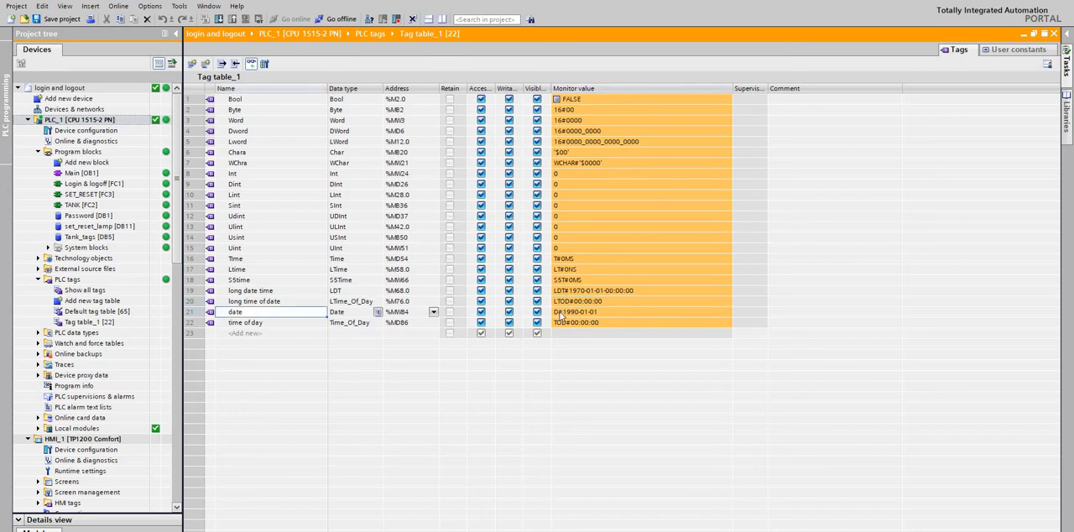
{"action": "left_click", "coordinate": [580, 317]}
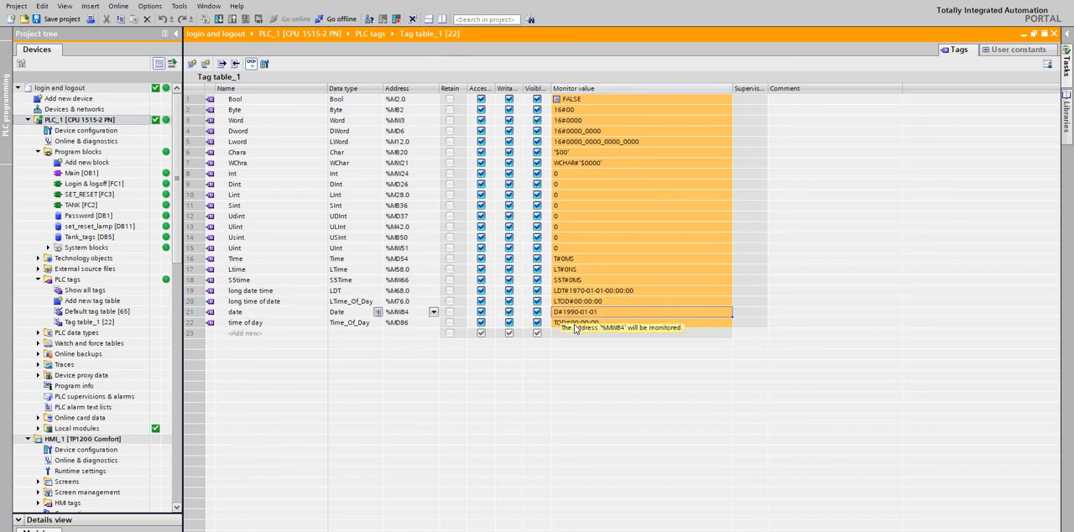
{"action": "left_click", "coordinate": [575, 325]}
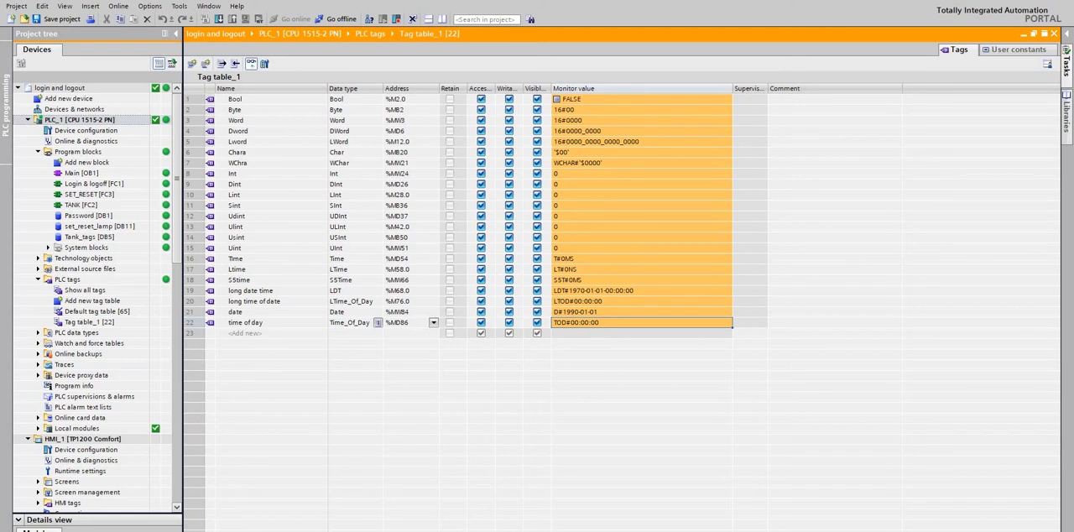
Bring up Watch table_1 of PLC_1, move its window over the tag table, and monitor all its tags.
{"action": "left_click", "coordinate": [395, 530]}
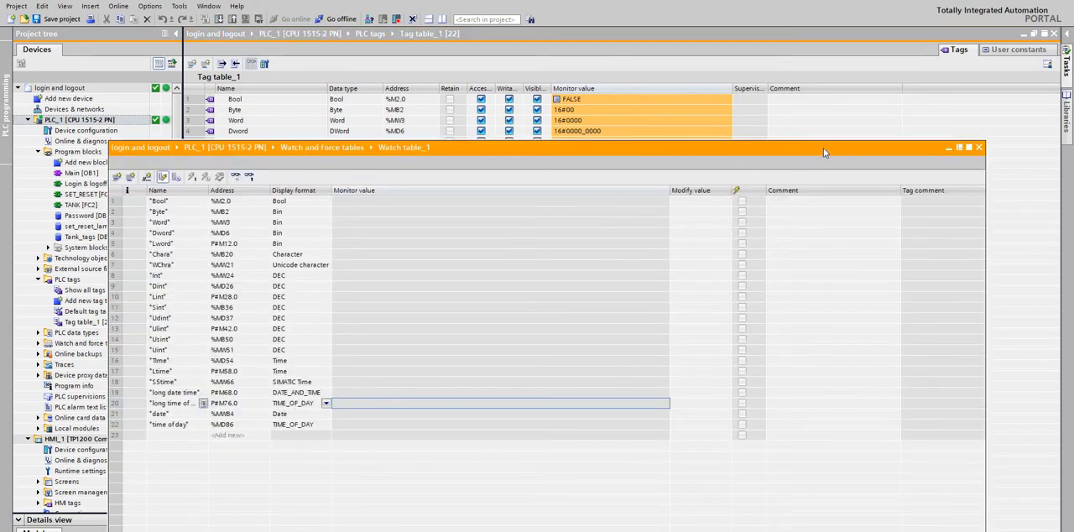
{"action": "left_click_drag", "start_coordinate": [825, 147], "coordinate": [976, 41]}
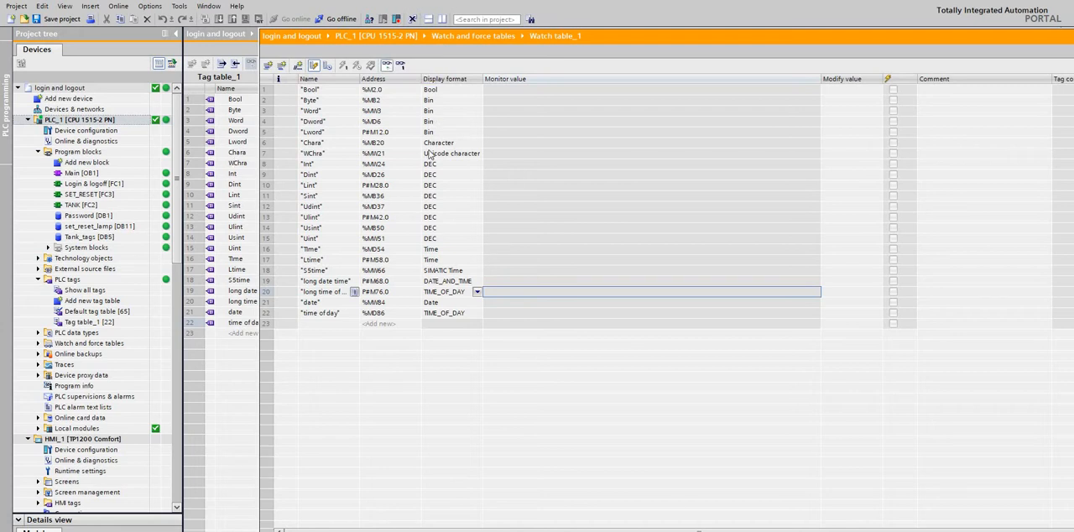
{"action": "left_click", "coordinate": [386, 64]}
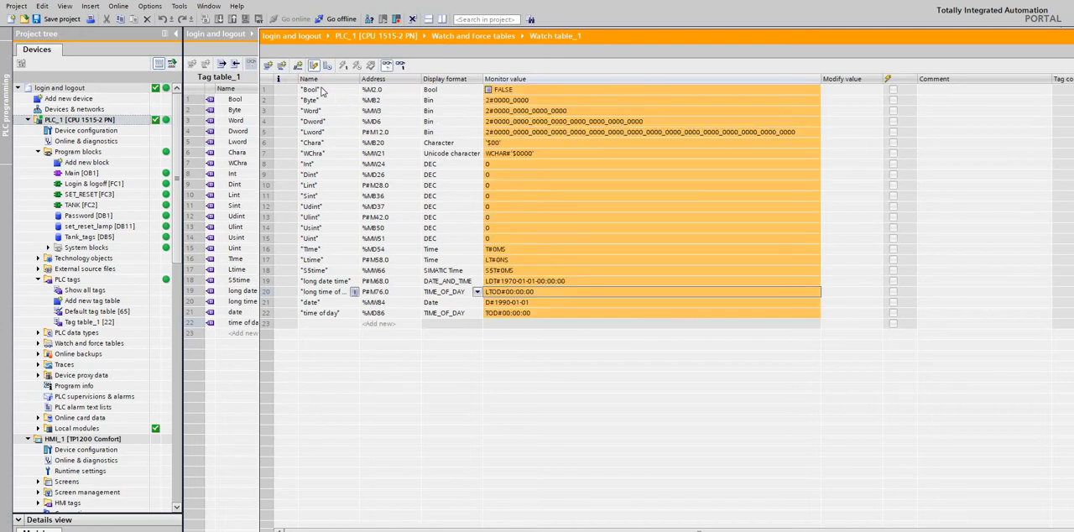
Examine the display formats and monitor values of the Bool, Byte, Word, Dword and Lword tags in Watch table_1.
{"action": "left_click", "coordinate": [497, 89]}
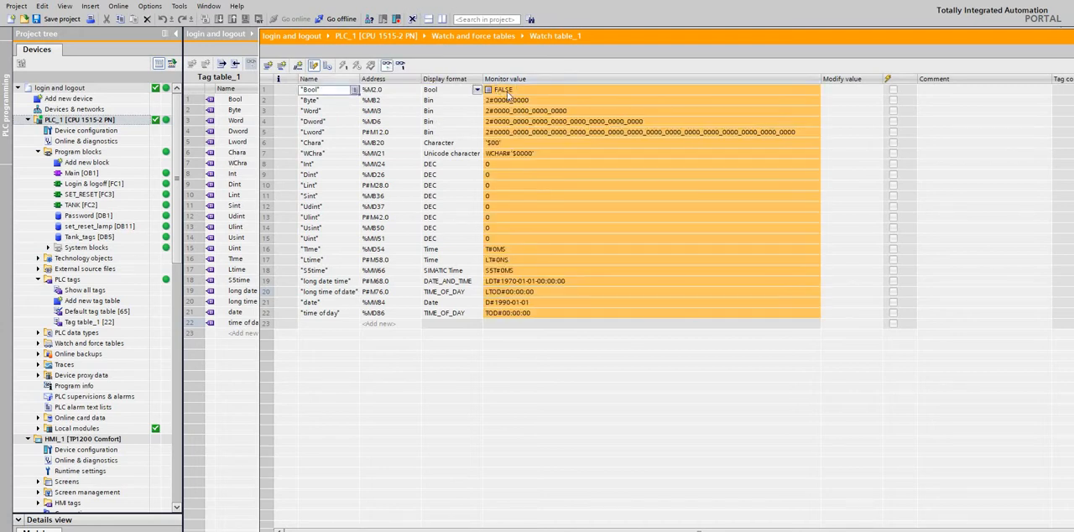
{"action": "left_click", "coordinate": [506, 95]}
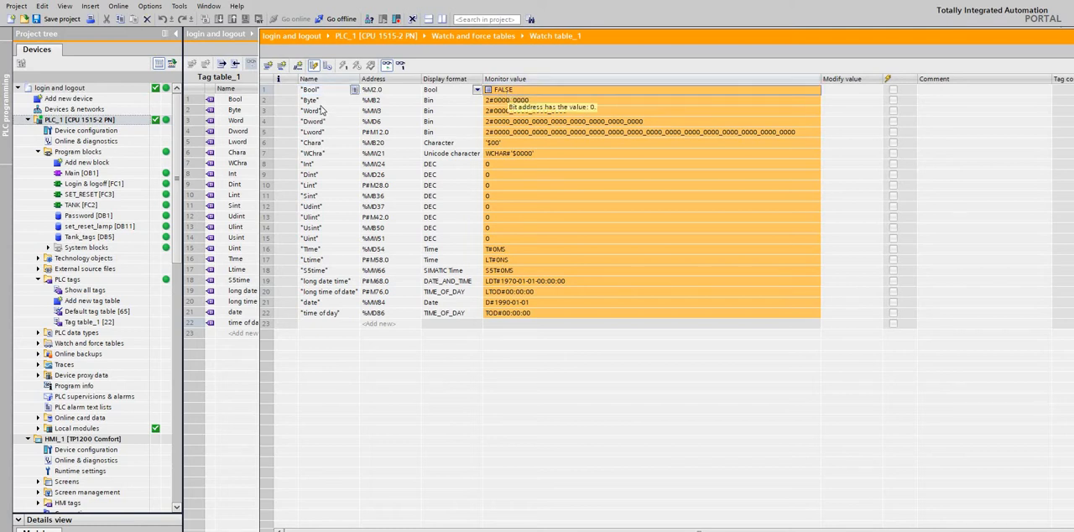
{"action": "key", "text": "Down"}
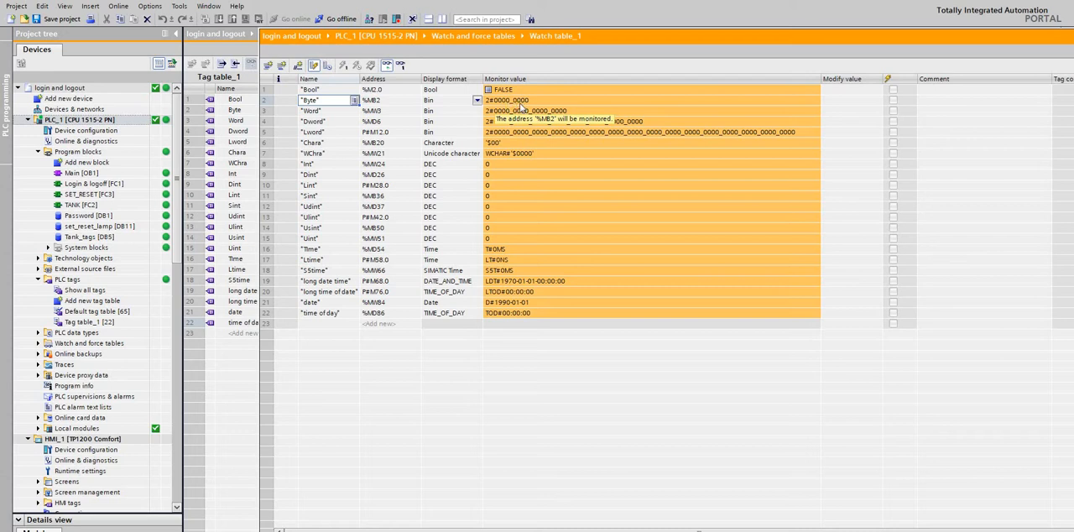
{"action": "left_click", "coordinate": [321, 112]}
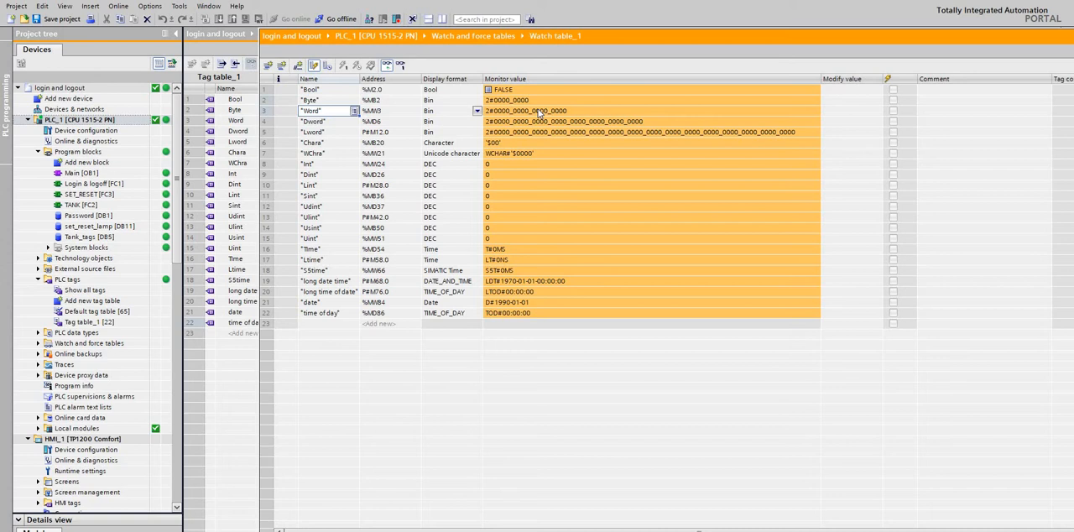
{"action": "key", "text": "Down"}
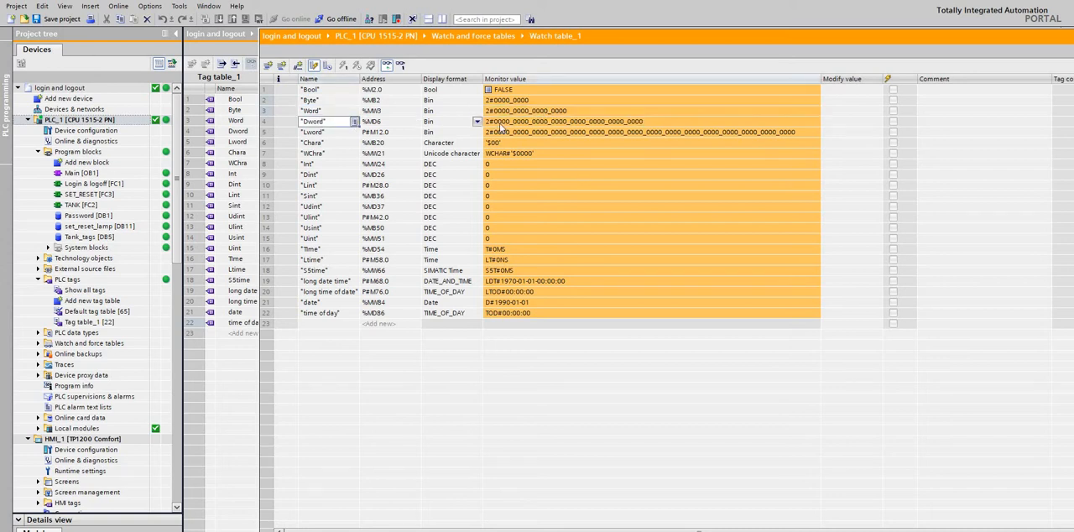
{"action": "left_click", "coordinate": [506, 122]}
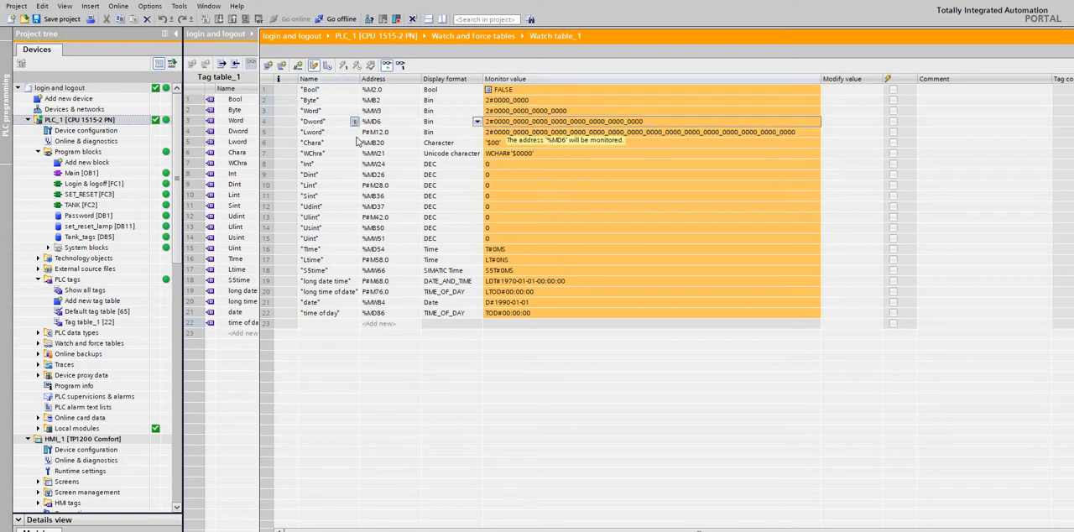
{"action": "left_click", "coordinate": [547, 133]}
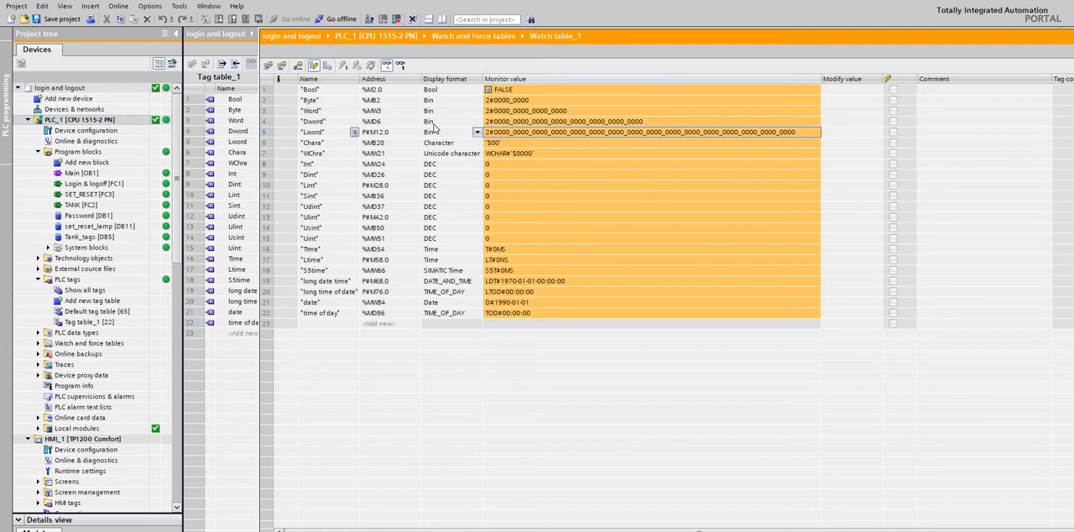
Examine the display formats and monitor values of the Chara and WChra tags.
{"action": "left_click", "coordinate": [327, 145]}
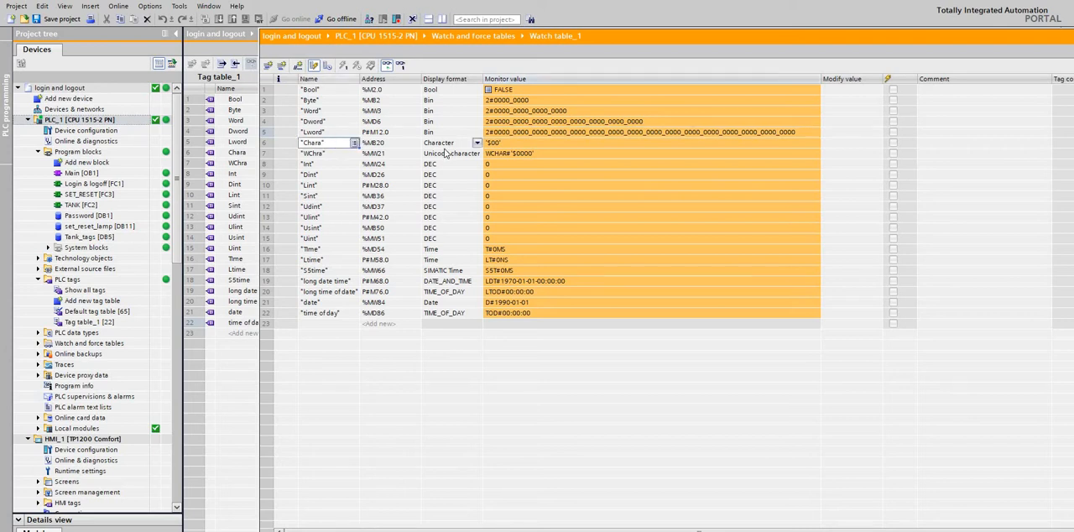
{"action": "left_click", "coordinate": [515, 143]}
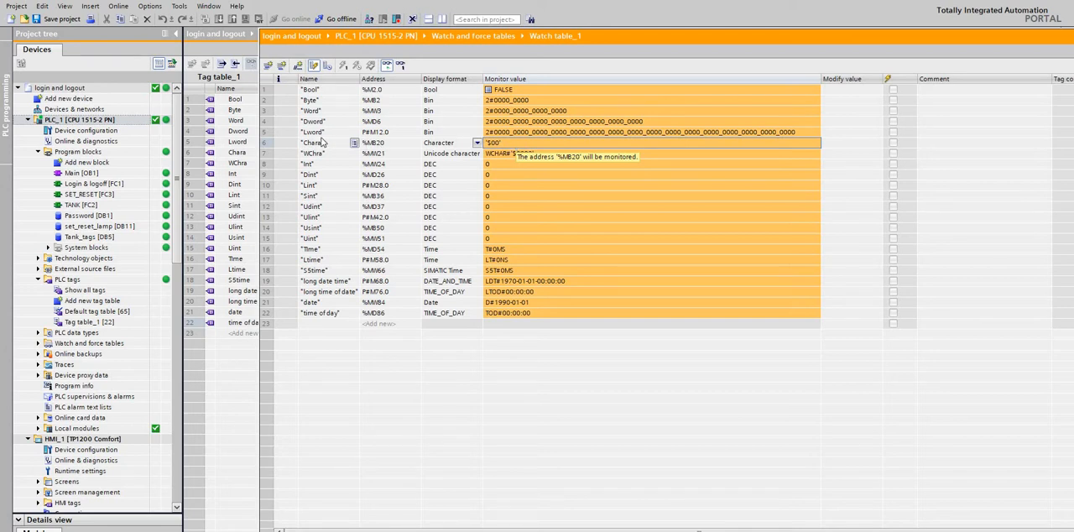
{"action": "key", "text": "Up"}
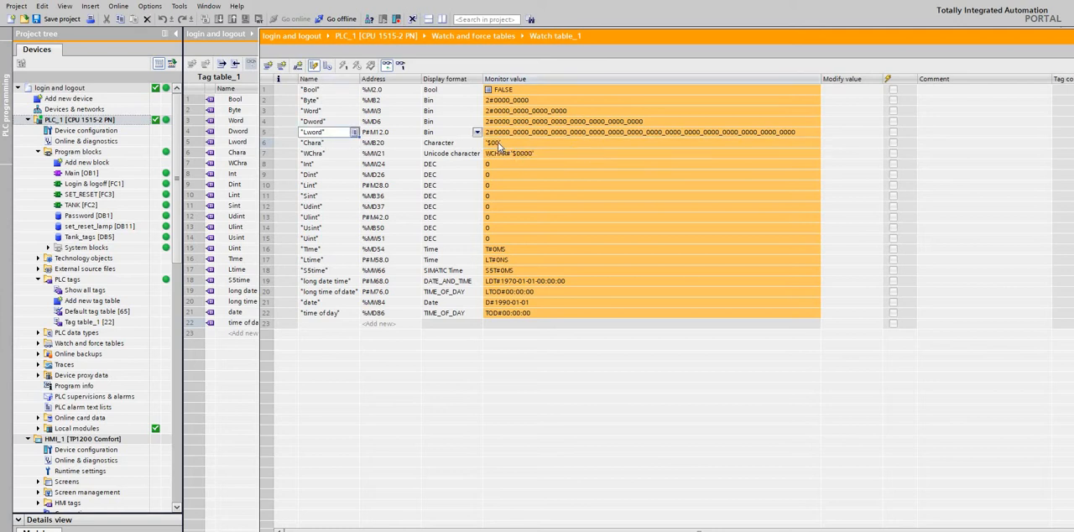
{"action": "left_click", "coordinate": [498, 145]}
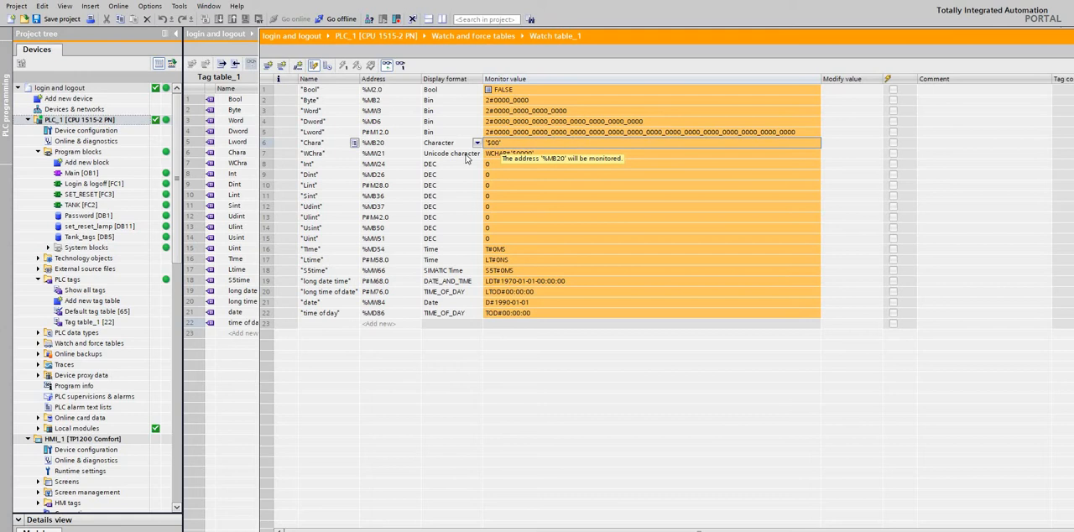
{"action": "left_click", "coordinate": [466, 155]}
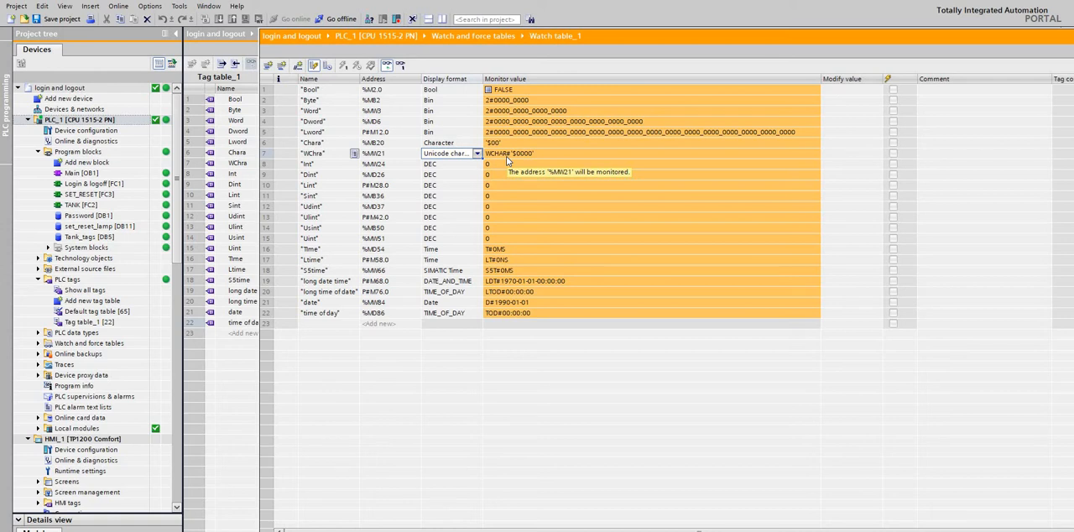
Examine the addresses of the integer tags Int, Dint, Sint, Udint and Ulint in the watch table.
{"action": "left_click", "coordinate": [377, 167]}
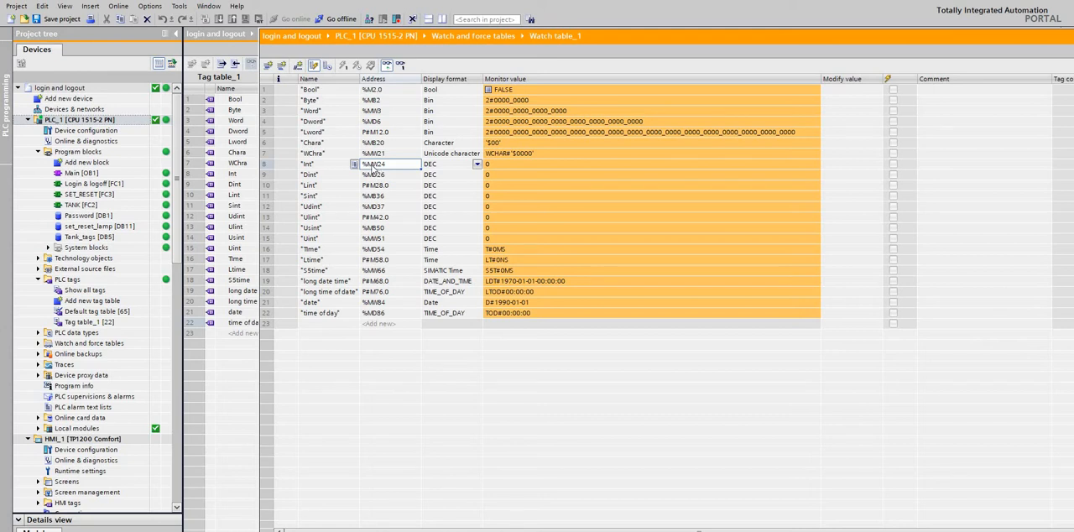
{"action": "left_click", "coordinate": [378, 176]}
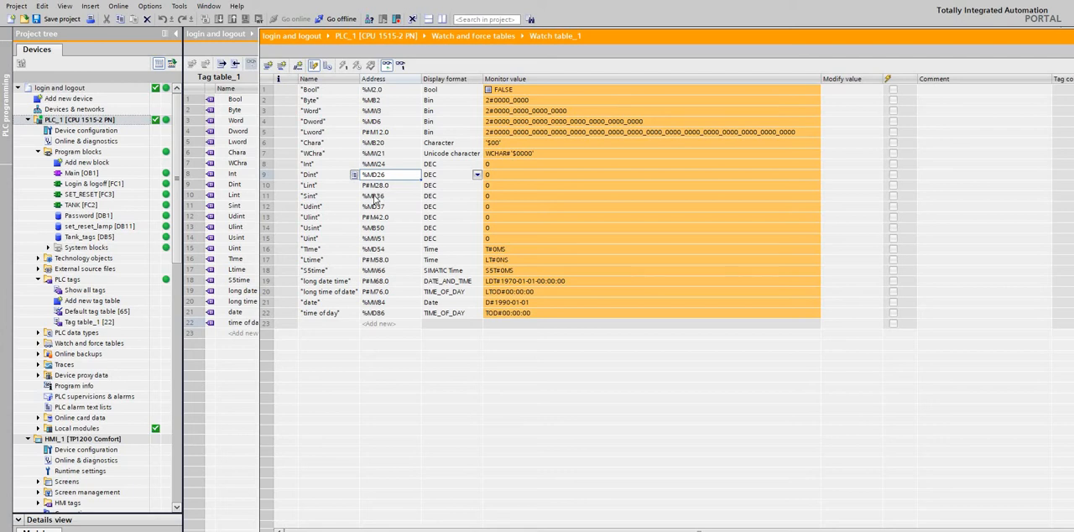
{"action": "left_click", "coordinate": [375, 197]}
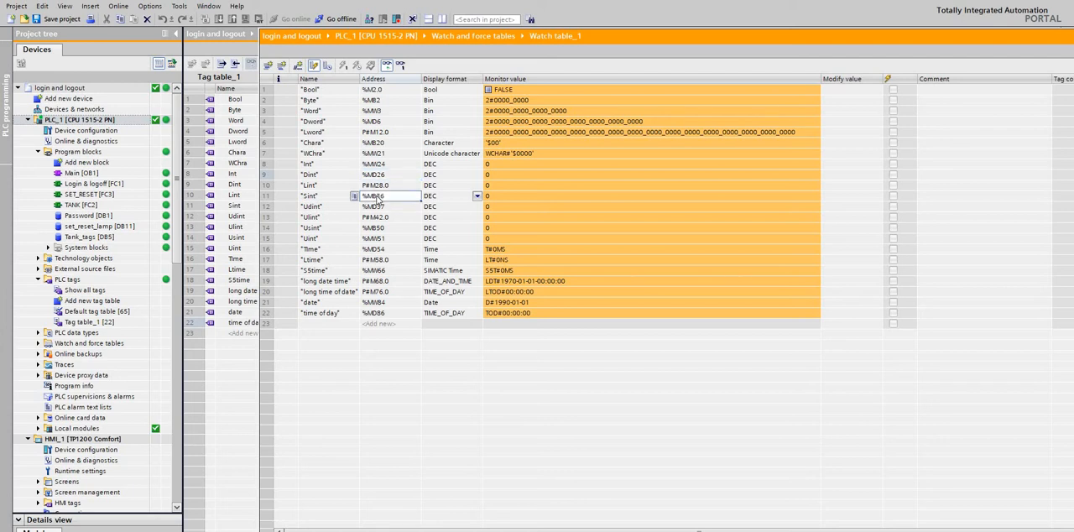
{"action": "left_click", "coordinate": [377, 207]}
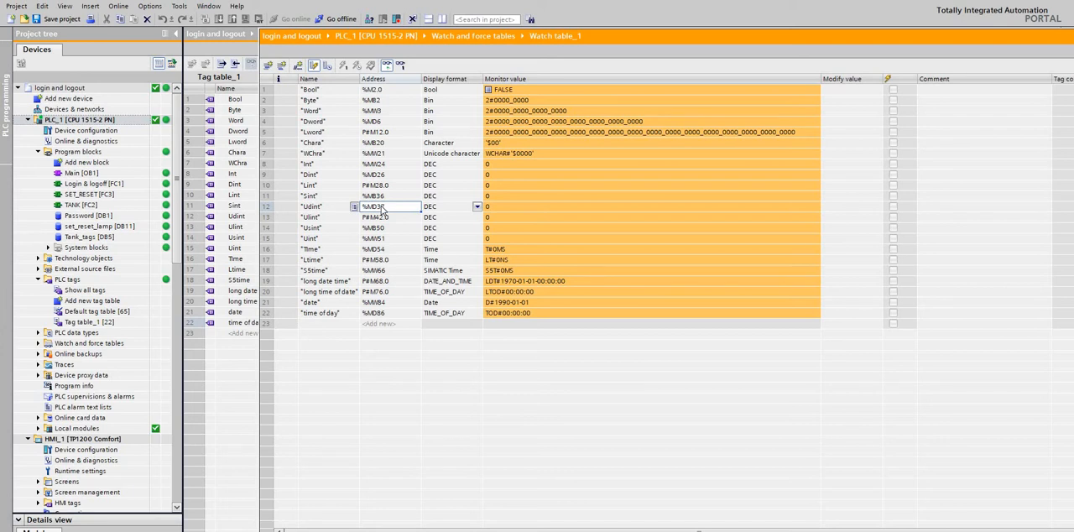
{"action": "left_click", "coordinate": [380, 219]}
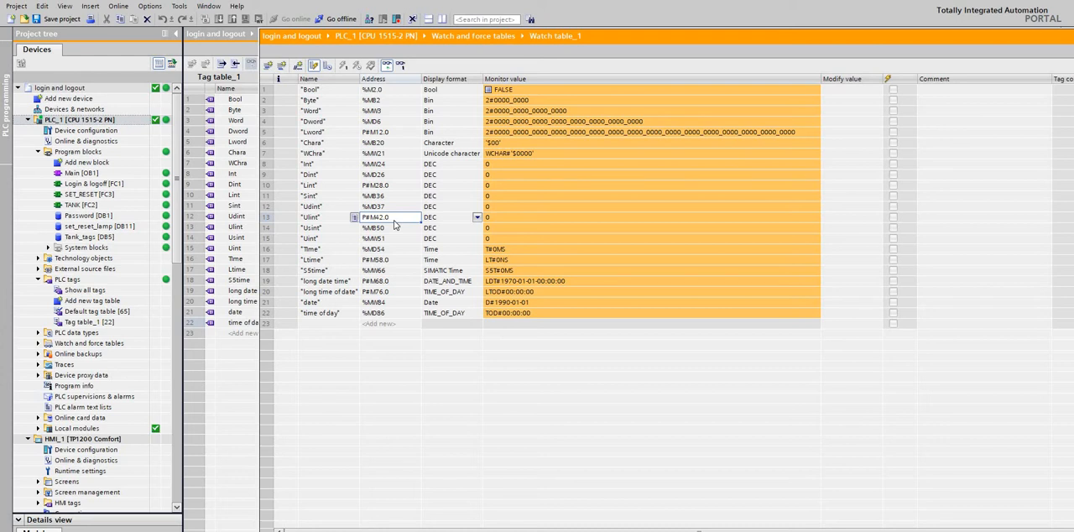
{"action": "left_click", "coordinate": [317, 219]}
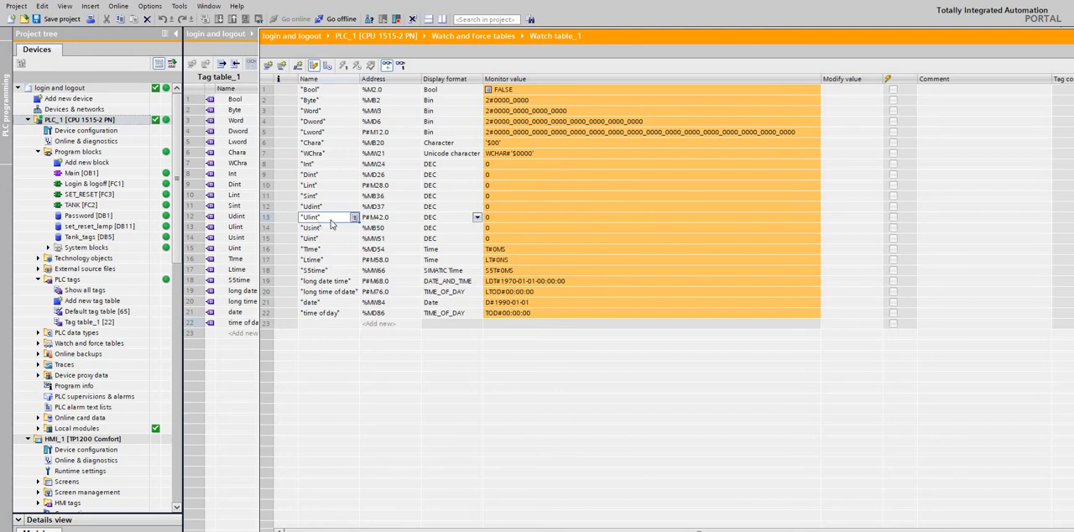
{"action": "left_click", "coordinate": [376, 221]}
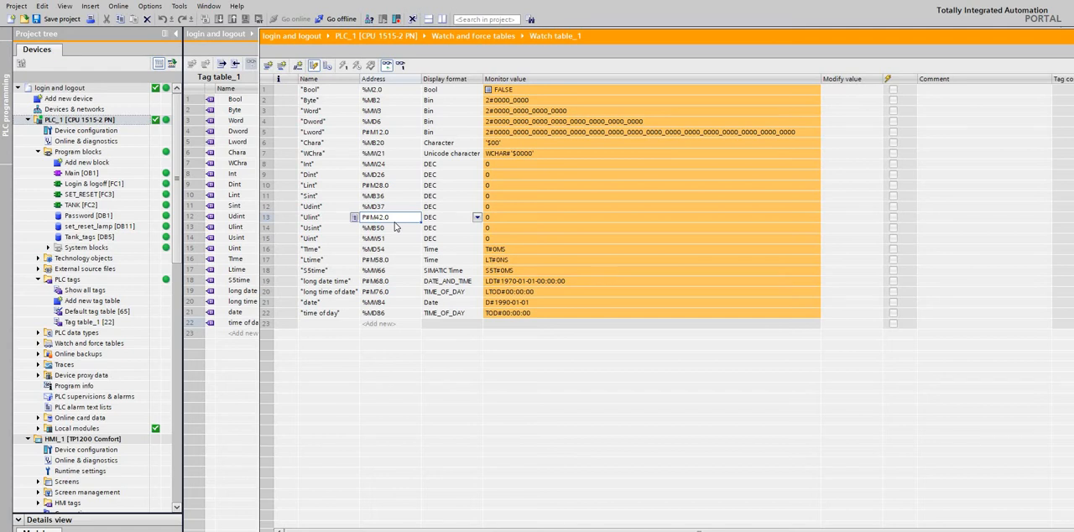
Compare the display formats of the Int and Dword tags, and set the Int tag's display format to Bin.
{"action": "left_click", "coordinate": [444, 167]}
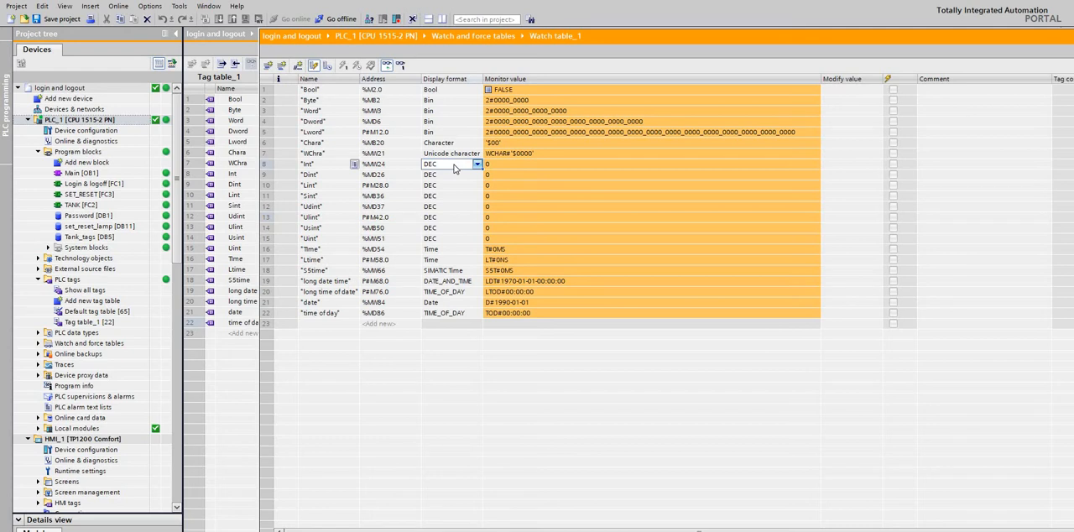
{"action": "left_click", "coordinate": [515, 169]}
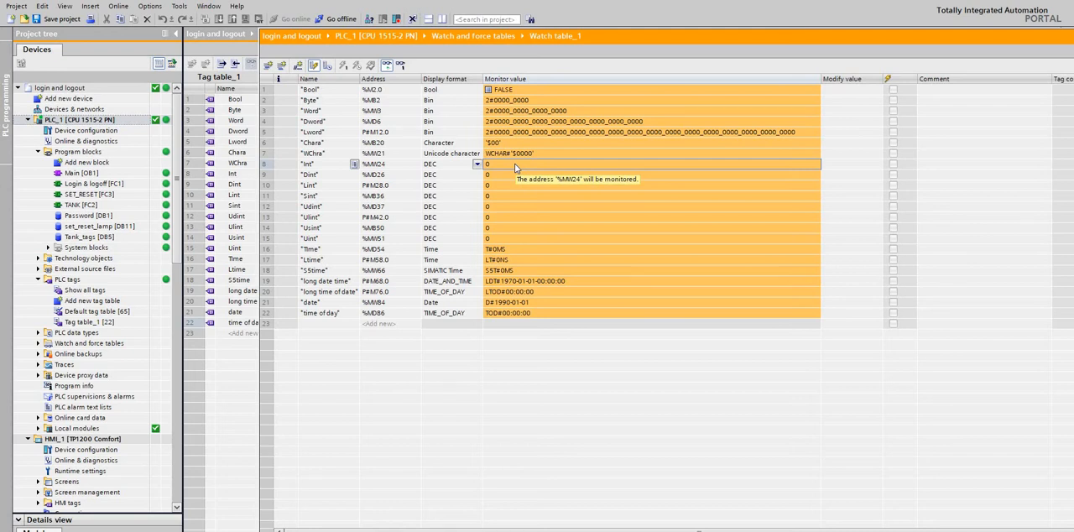
{"action": "left_click", "coordinate": [429, 122]}
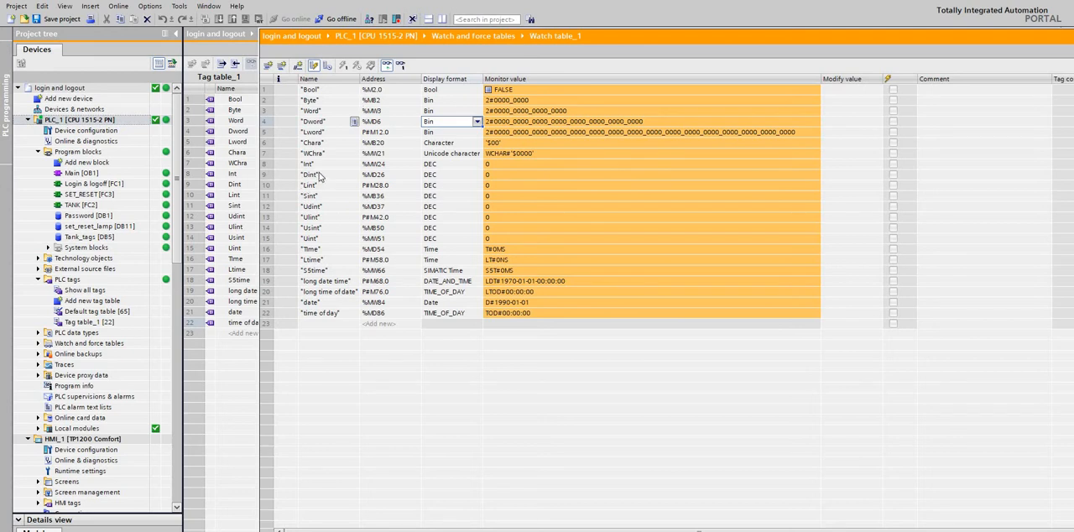
{"action": "left_click", "coordinate": [427, 175]}
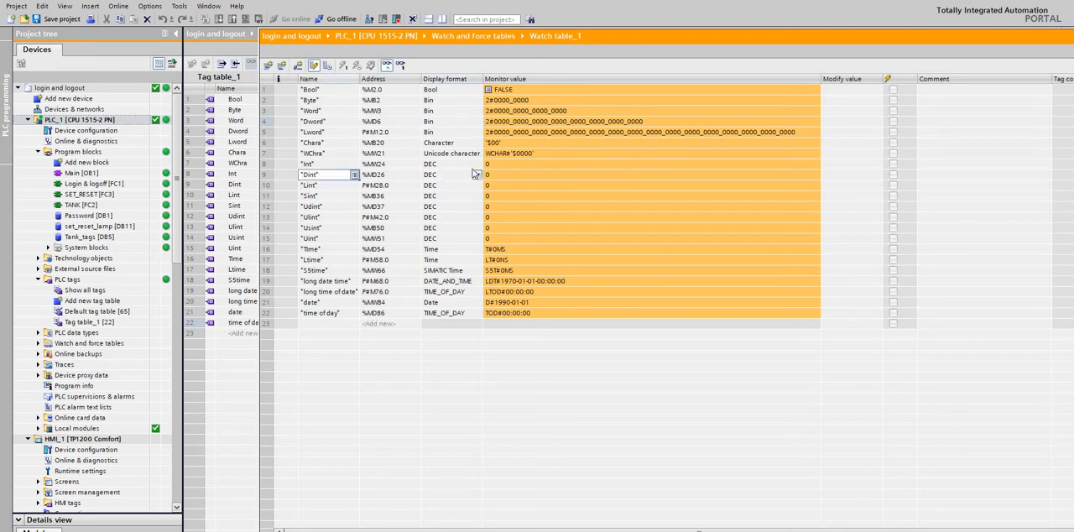
{"action": "left_click", "coordinate": [476, 165]}
{"action": "left_click", "coordinate": [477, 165]}
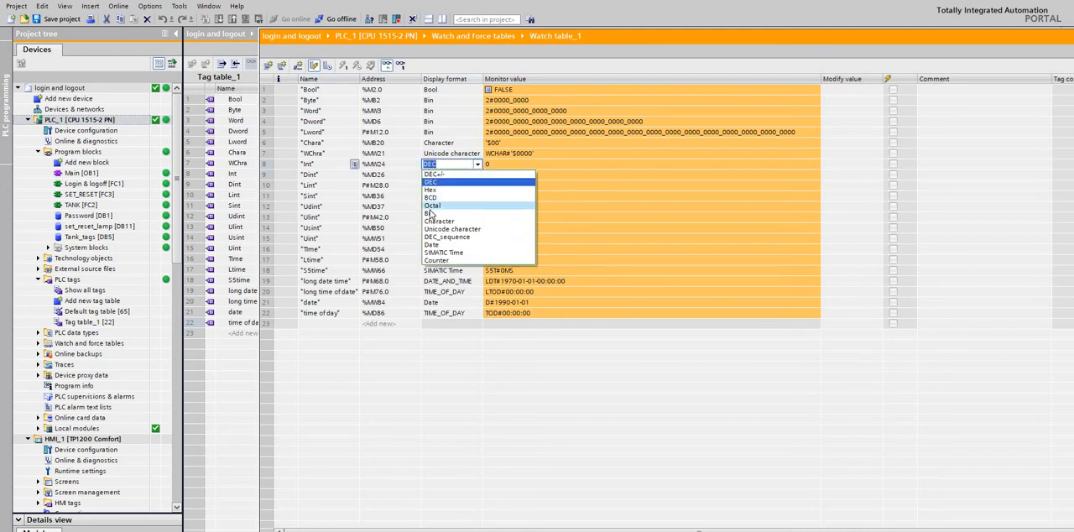
{"action": "left_click", "coordinate": [444, 211]}
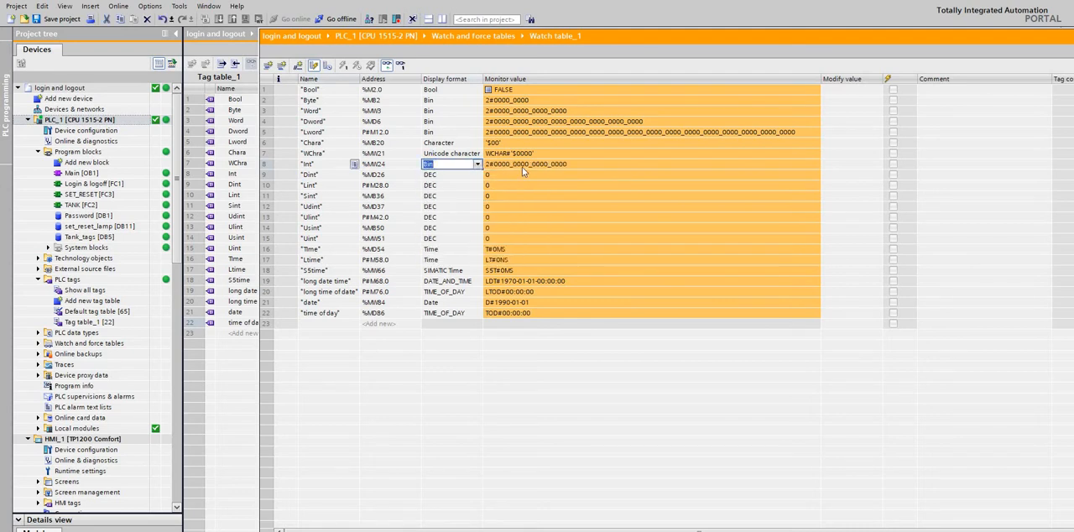
{"action": "left_click", "coordinate": [321, 165]}
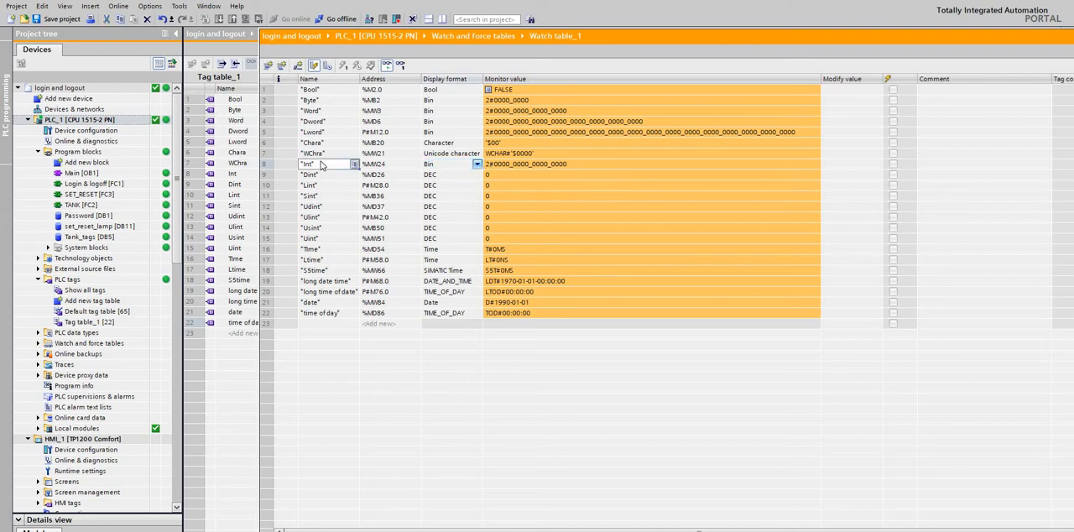
Set the display format of the Dint, Lint and Sint tags to Bin.
{"action": "left_click", "coordinate": [466, 176]}
{"action": "left_click", "coordinate": [476, 174]}
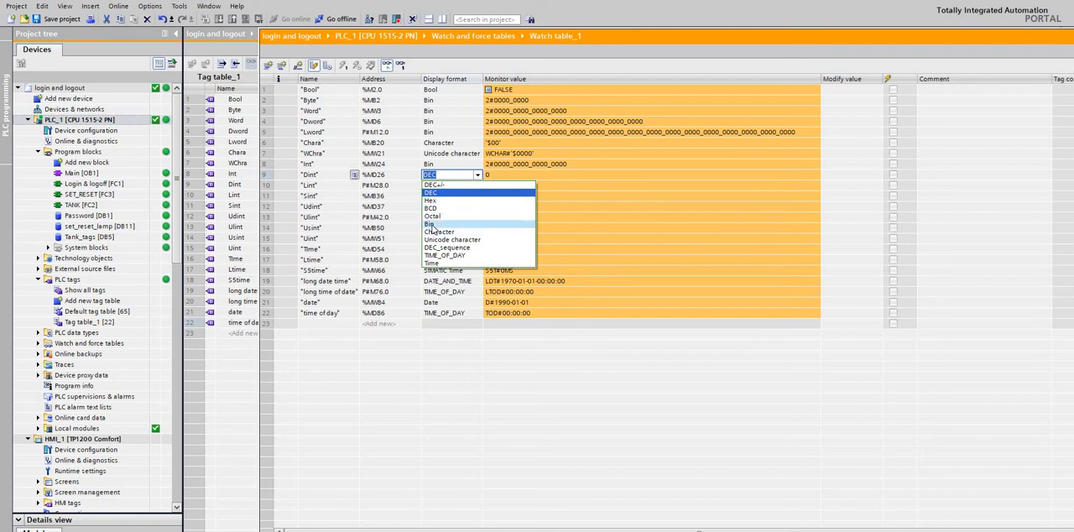
{"action": "left_click", "coordinate": [430, 223]}
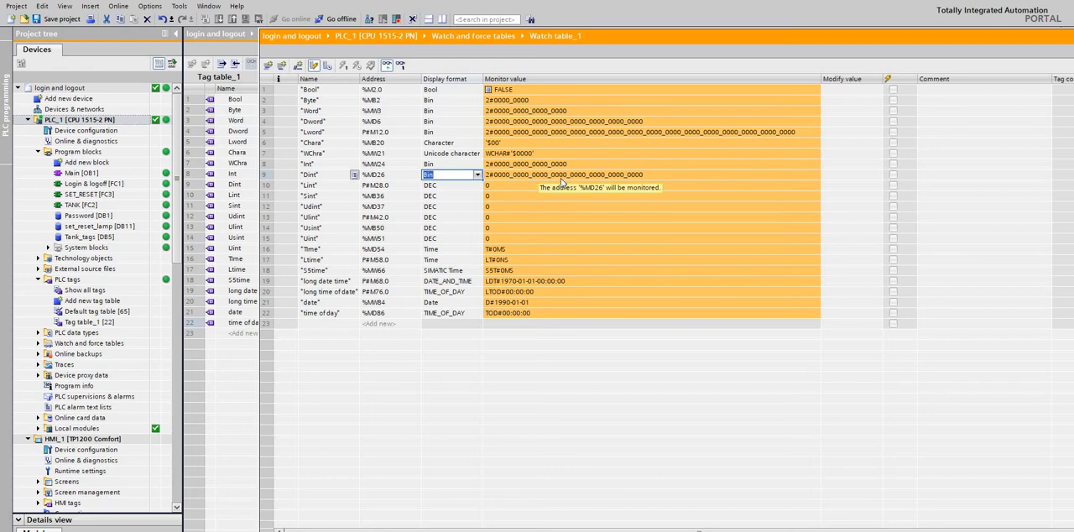
{"action": "left_click", "coordinate": [442, 185]}
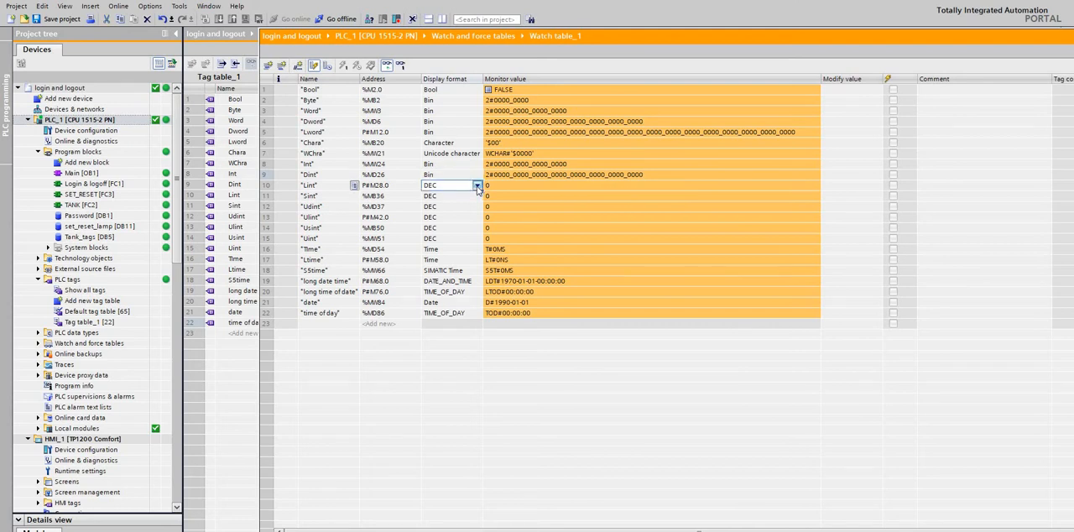
{"action": "left_click", "coordinate": [477, 187]}
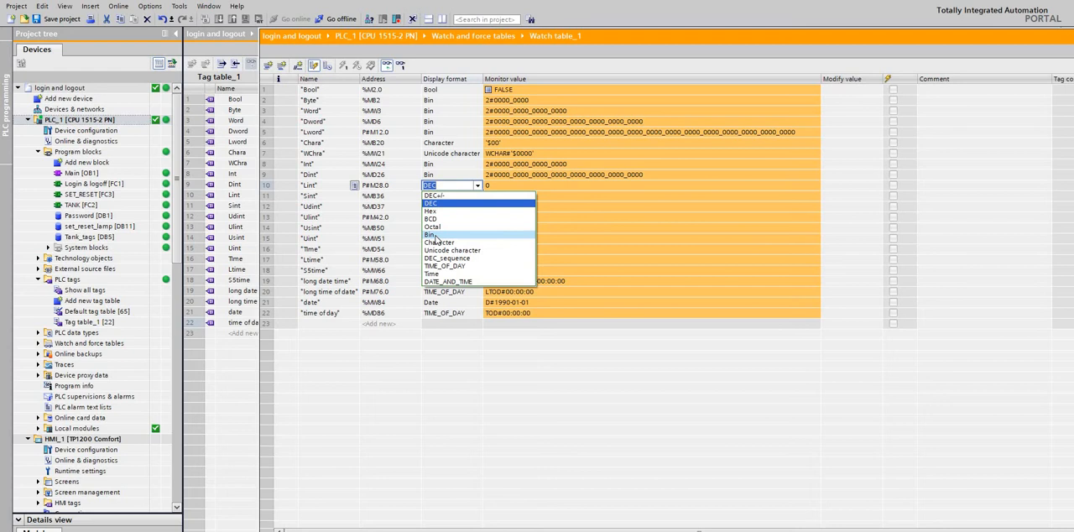
{"action": "left_click", "coordinate": [434, 238]}
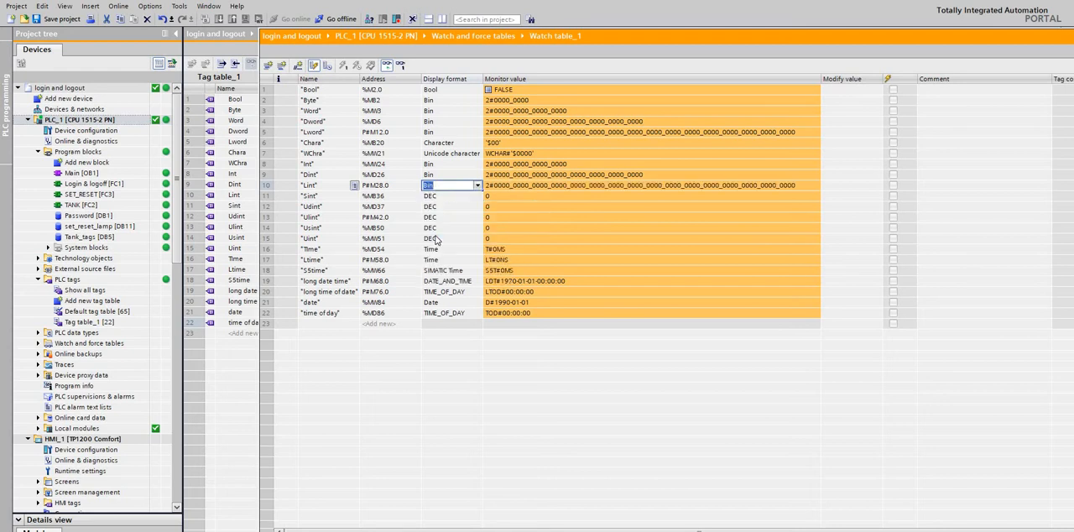
{"action": "left_click", "coordinate": [445, 195]}
{"action": "left_click", "coordinate": [478, 196]}
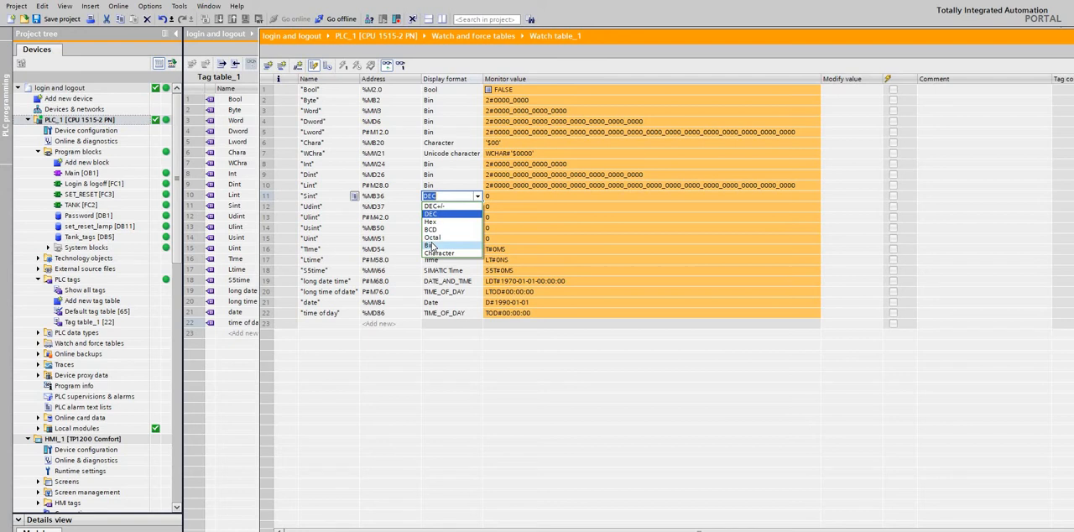
{"action": "left_click", "coordinate": [431, 245]}
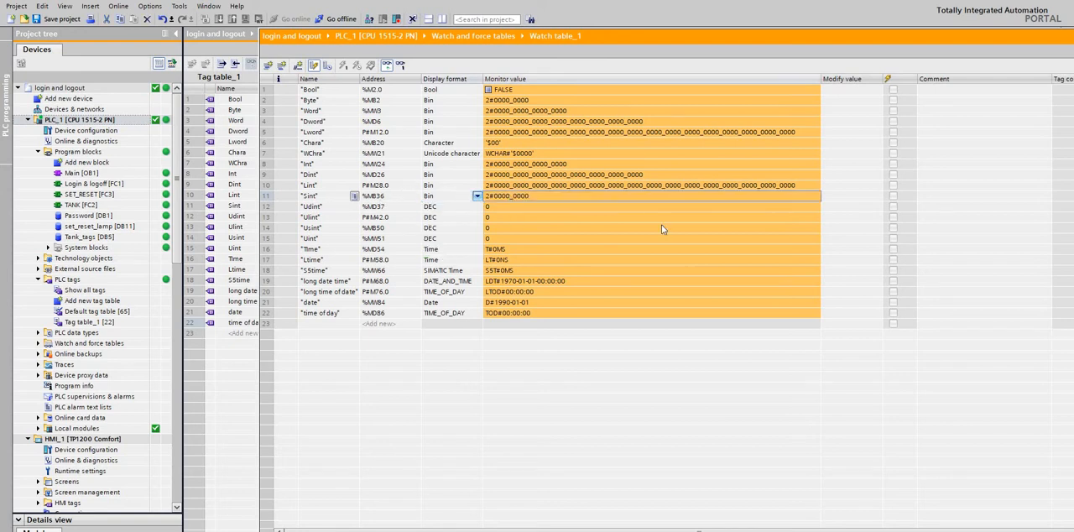
Set the Udint tag's display format to Bin in the watch table.
{"action": "left_click", "coordinate": [453, 209]}
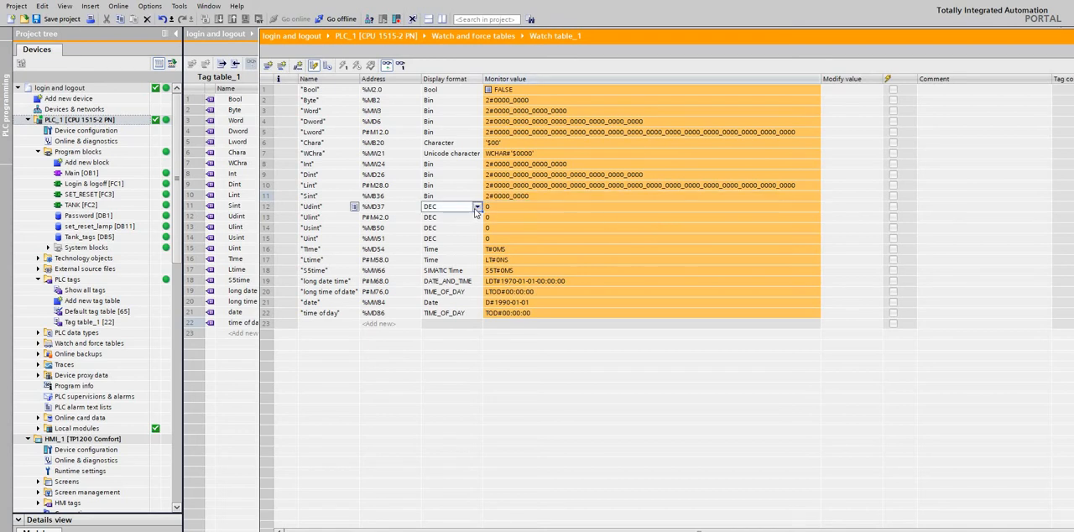
{"action": "left_click", "coordinate": [477, 207]}
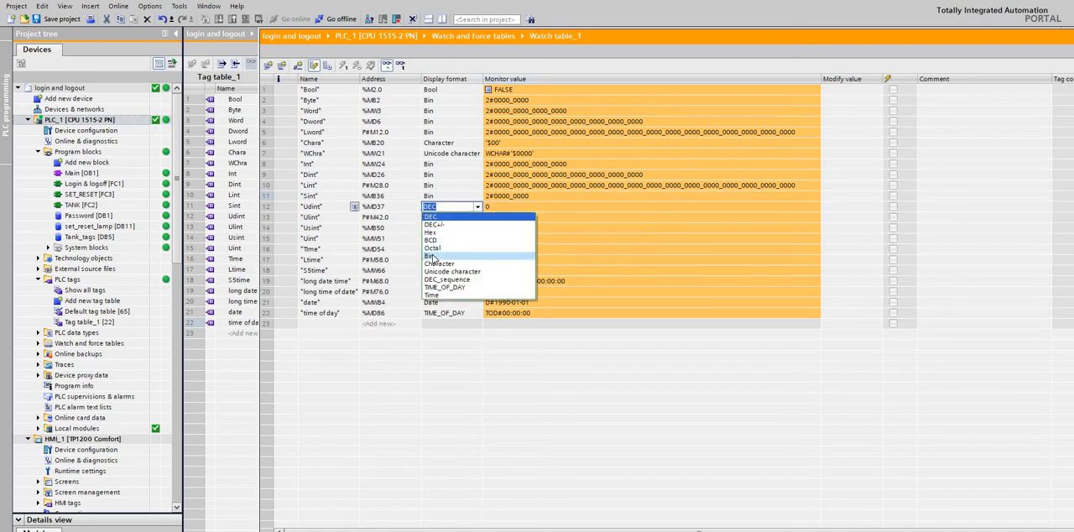
{"action": "left_click", "coordinate": [432, 256]}
{"action": "left_click", "coordinate": [613, 210]}
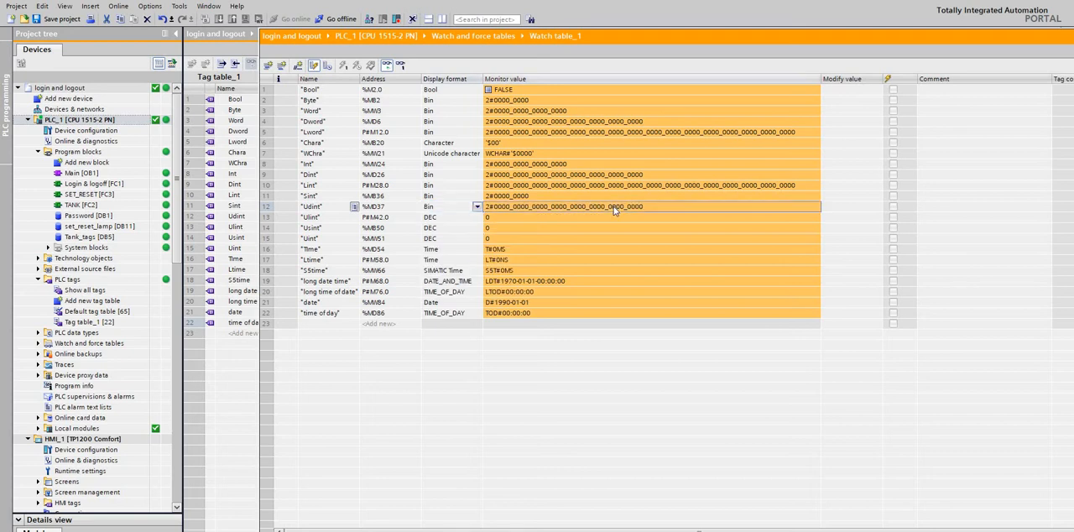
Compare the Dint, Udint and Ulint tags, and set the Ulint tag's display format to Bin.
{"action": "left_click", "coordinate": [435, 218]}
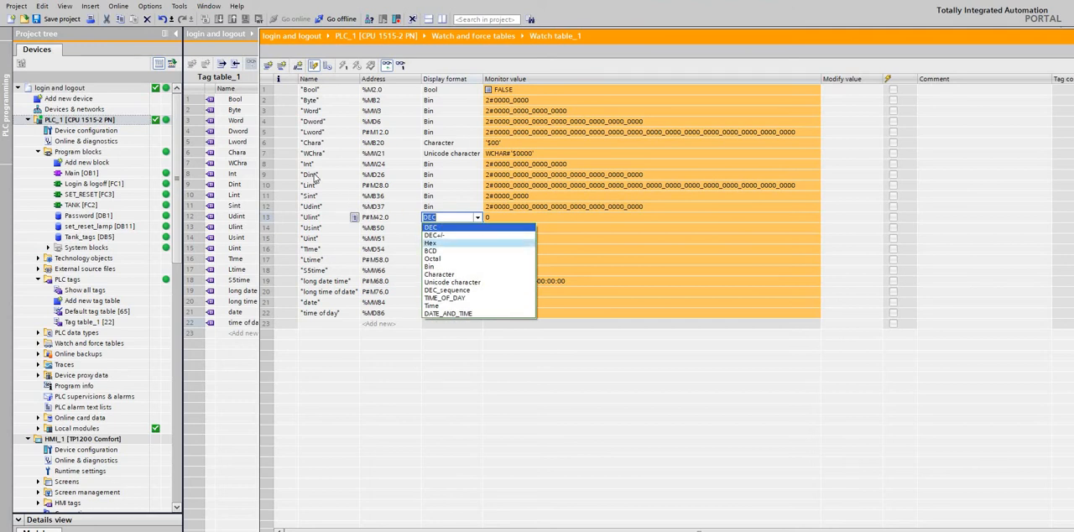
{"action": "key", "text": "Escape"}
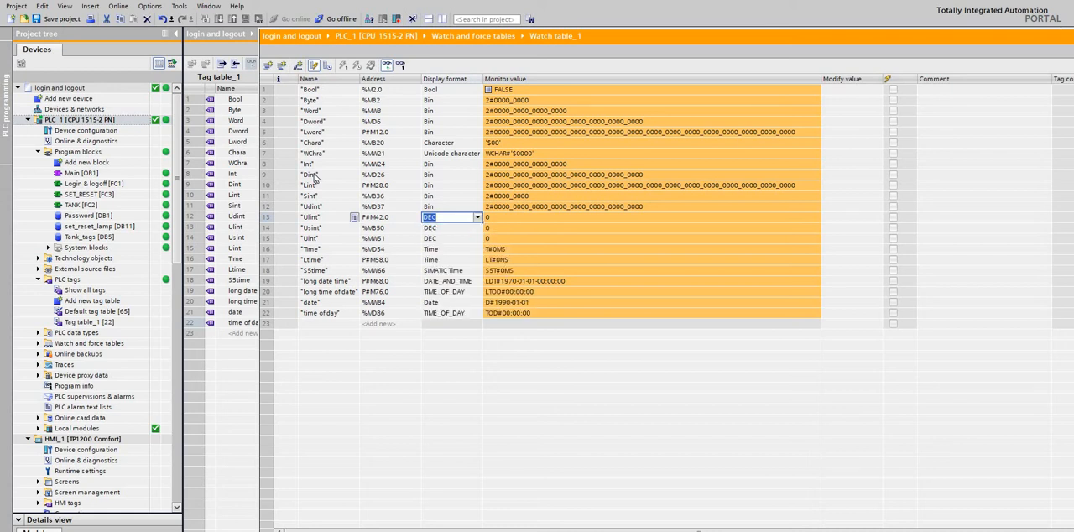
{"action": "left_click", "coordinate": [315, 176]}
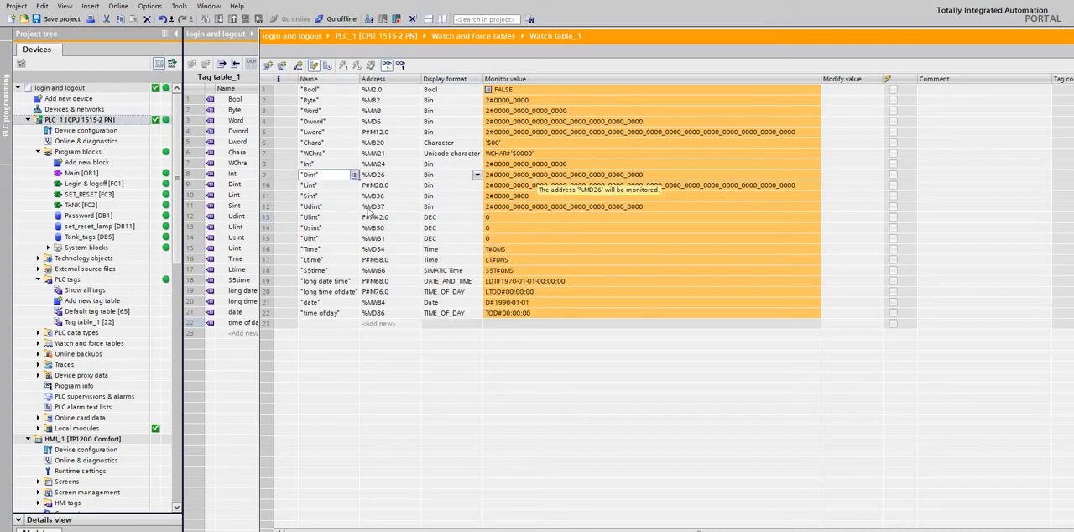
{"action": "left_click", "coordinate": [339, 210]}
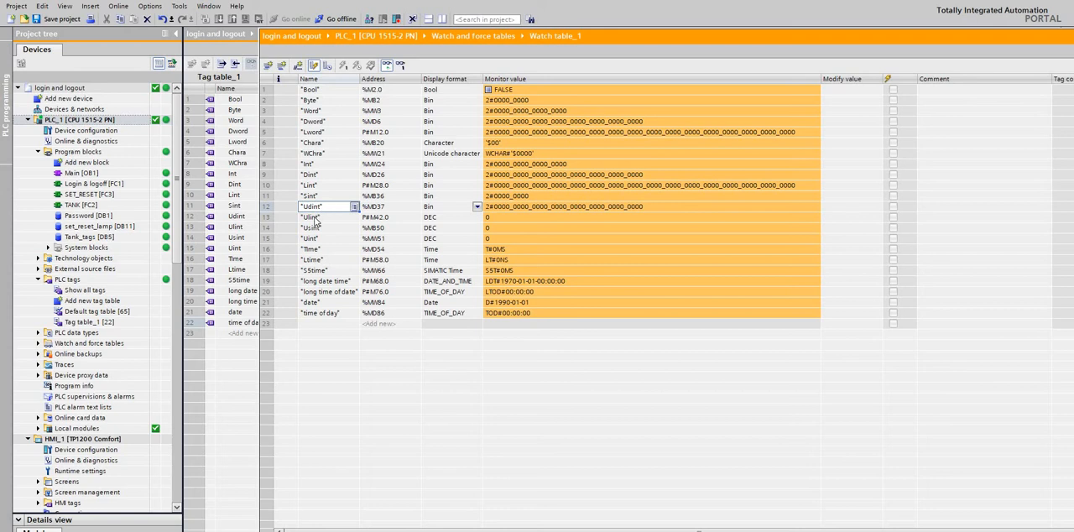
{"action": "left_click", "coordinate": [315, 219]}
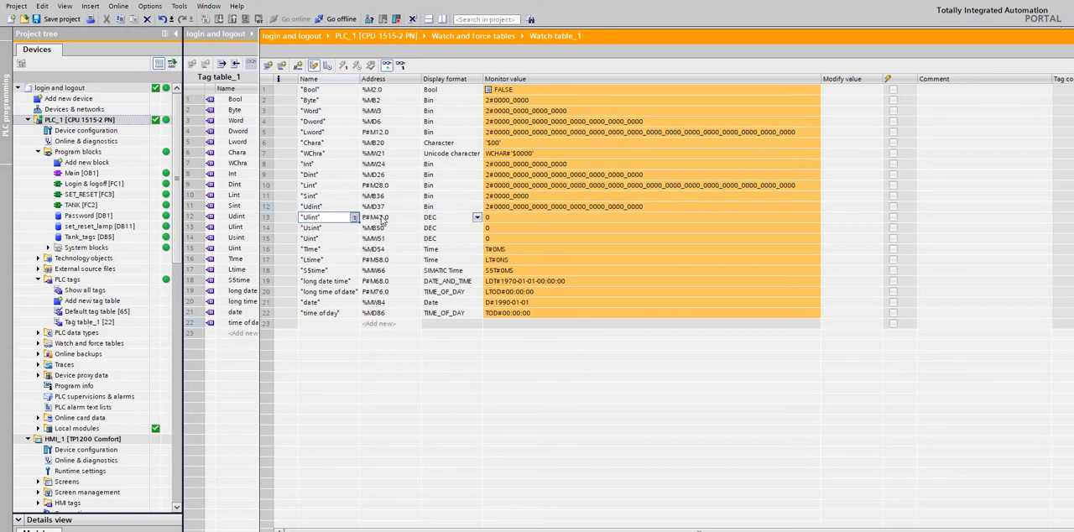
{"action": "key", "text": "Tab"}
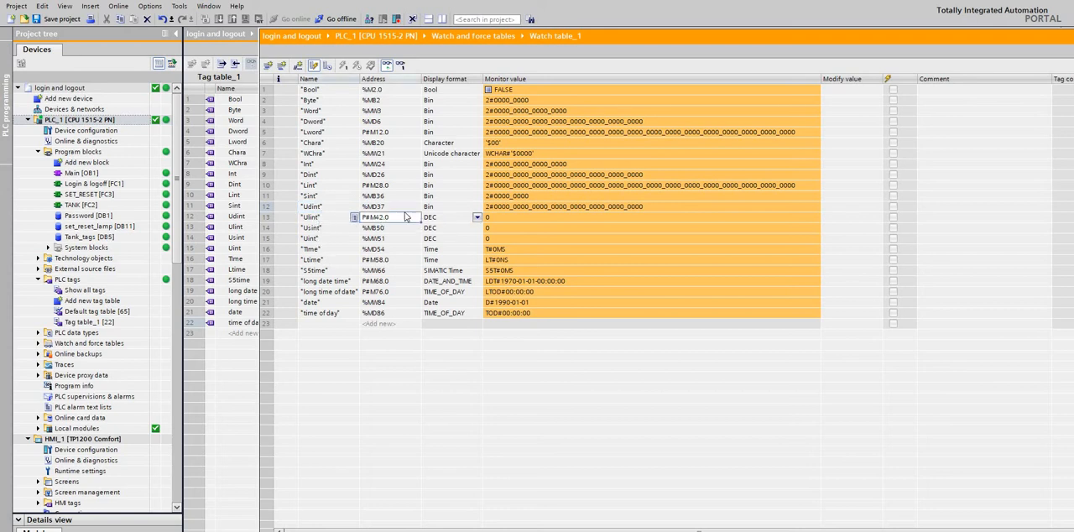
{"action": "left_click", "coordinate": [476, 218]}
{"action": "left_click", "coordinate": [476, 218]}
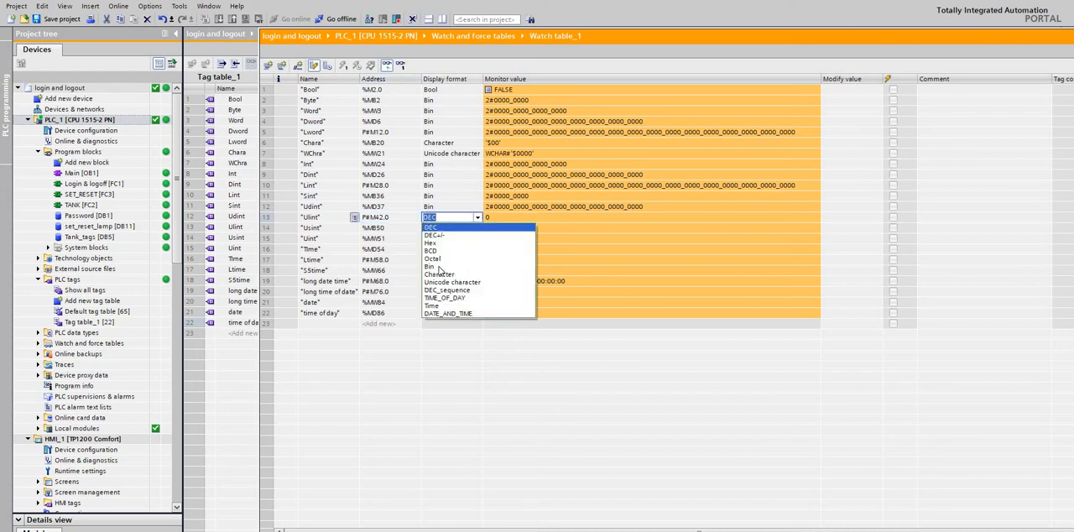
{"action": "left_click", "coordinate": [437, 266]}
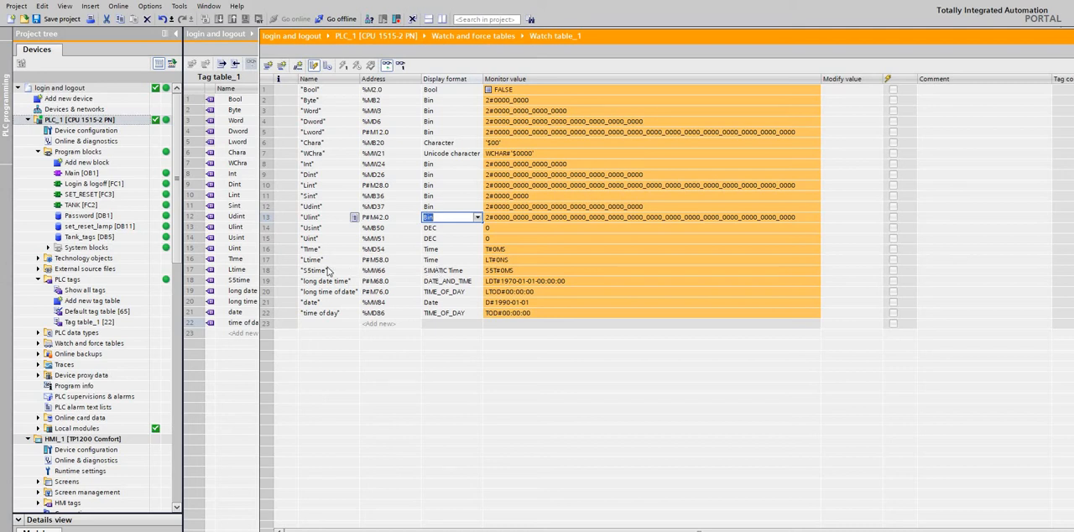
Check the Ulint tag's address, and set the display format of the Usint and Uint tags to Bin.
{"action": "left_click", "coordinate": [321, 220]}
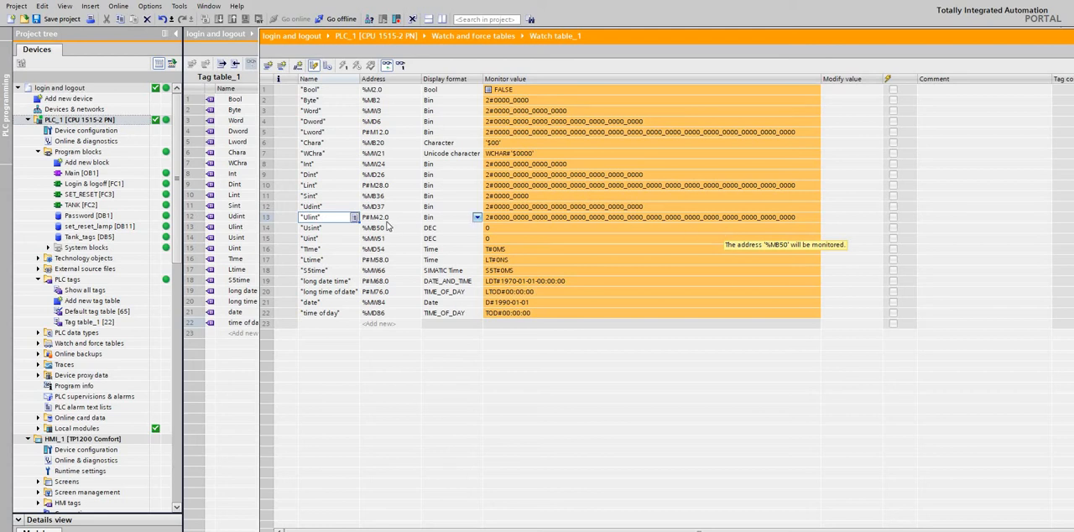
{"action": "key", "text": "Tab"}
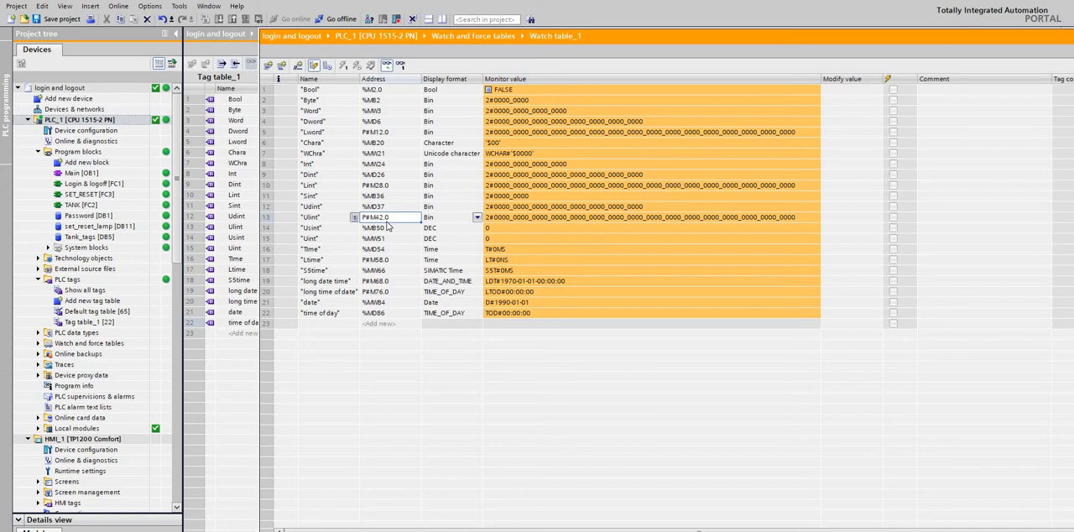
{"action": "left_click", "coordinate": [387, 229]}
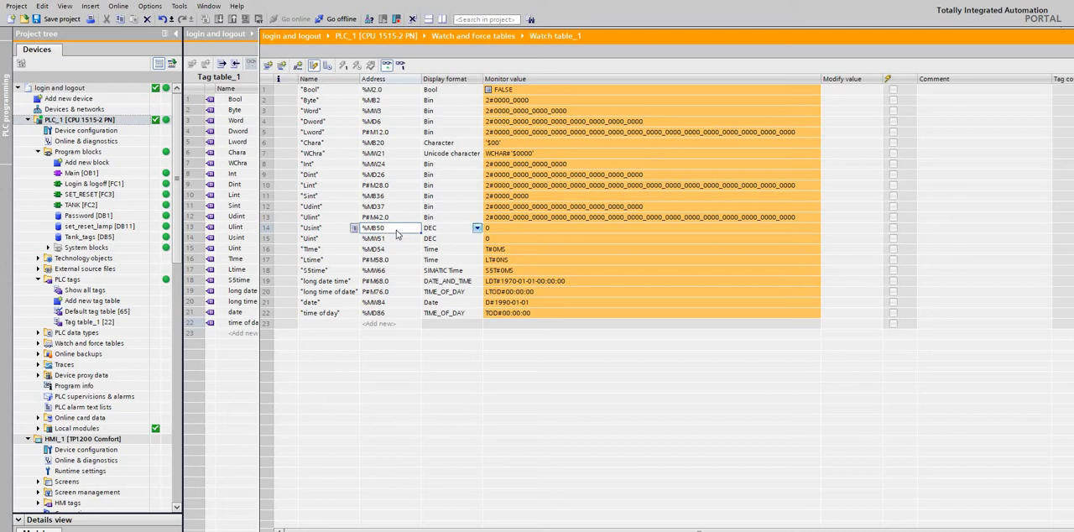
{"action": "left_click", "coordinate": [477, 228]}
{"action": "left_click", "coordinate": [478, 228]}
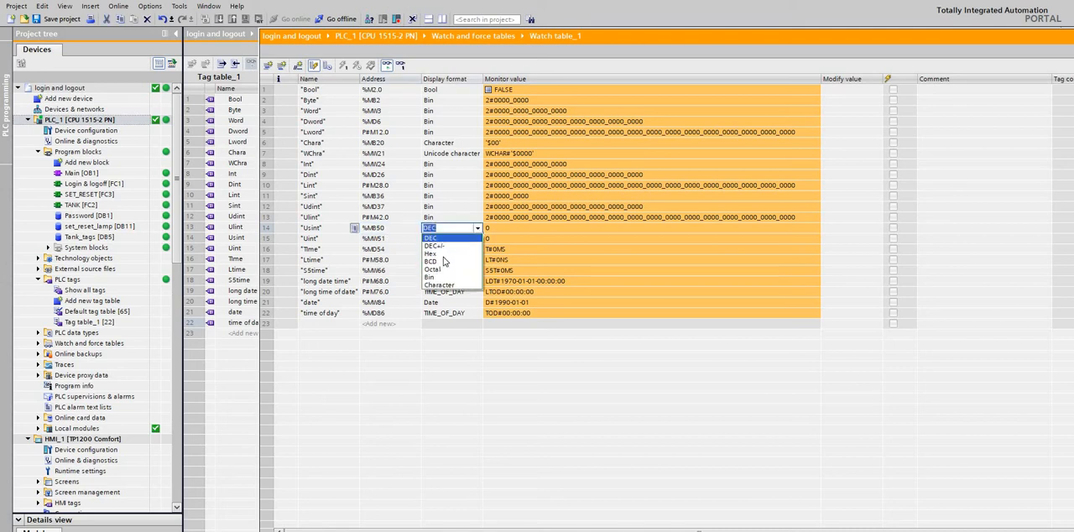
{"action": "left_click", "coordinate": [429, 277]}
{"action": "left_click", "coordinate": [502, 229]}
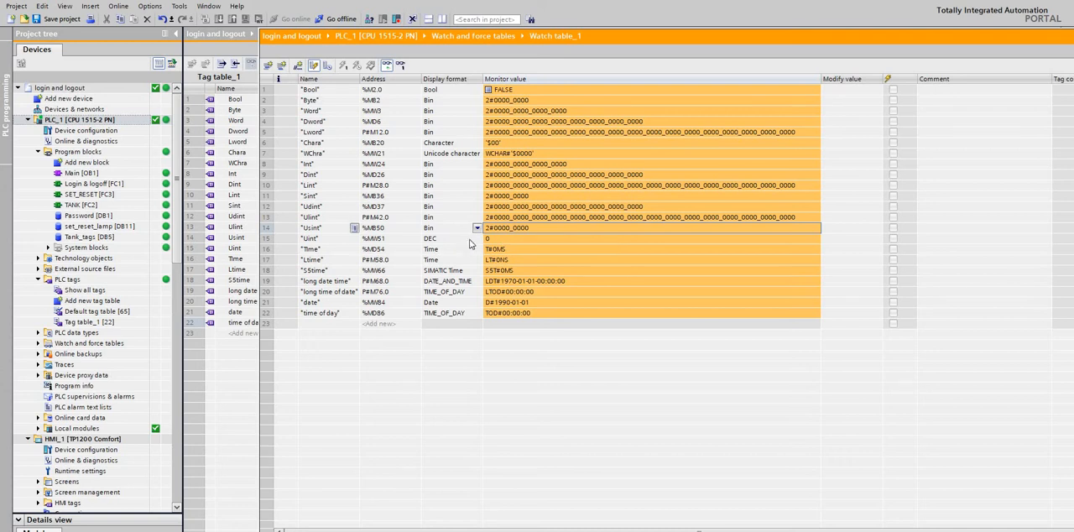
{"action": "left_click", "coordinate": [475, 239]}
{"action": "left_click", "coordinate": [478, 239]}
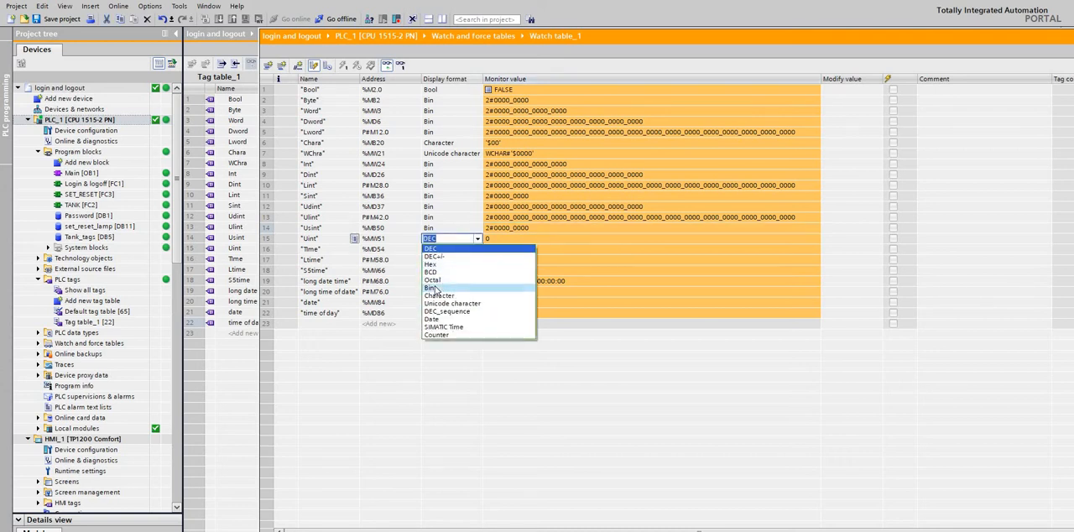
{"action": "left_click", "coordinate": [432, 288]}
{"action": "left_click", "coordinate": [519, 239]}
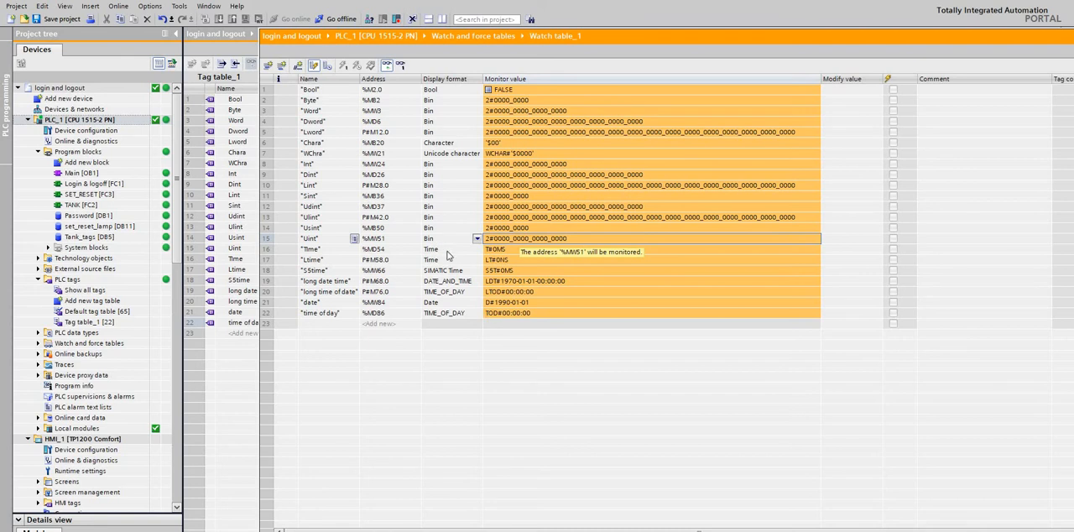
Examine the monitor values of the Time and Ltime tags and of the long date time, long time of date, date and time of day tags.
{"action": "left_click", "coordinate": [515, 248]}
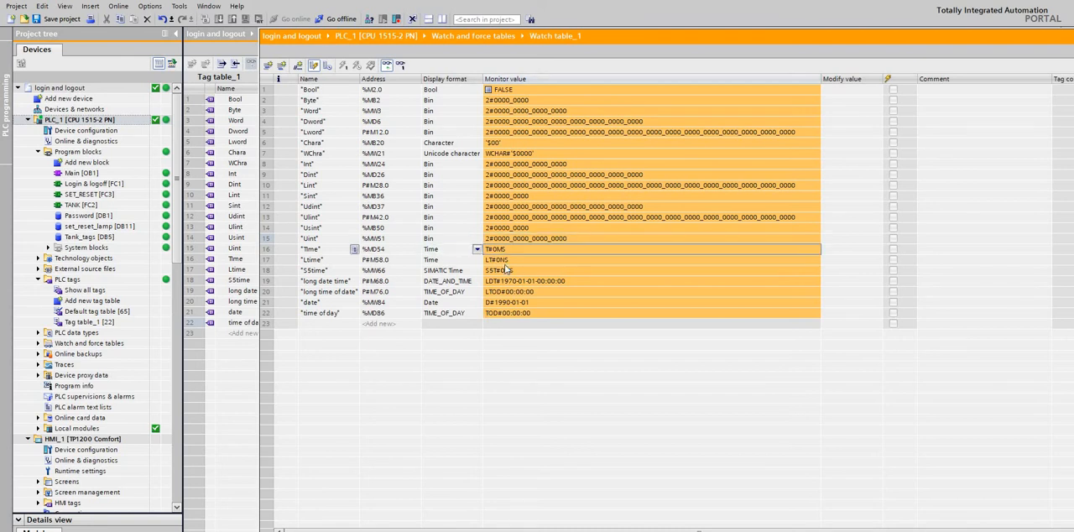
{"action": "left_click", "coordinate": [505, 262]}
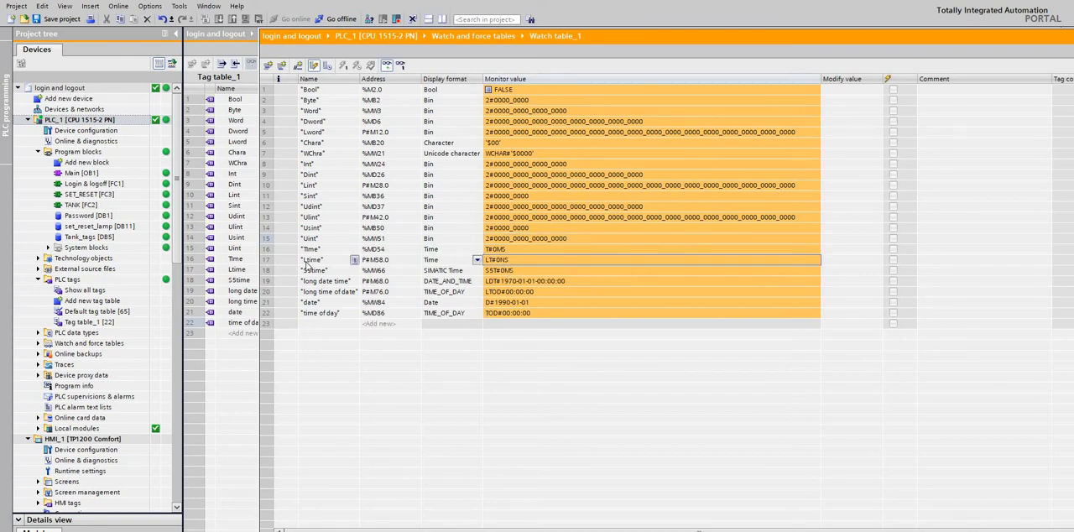
{"action": "left_click", "coordinate": [309, 260]}
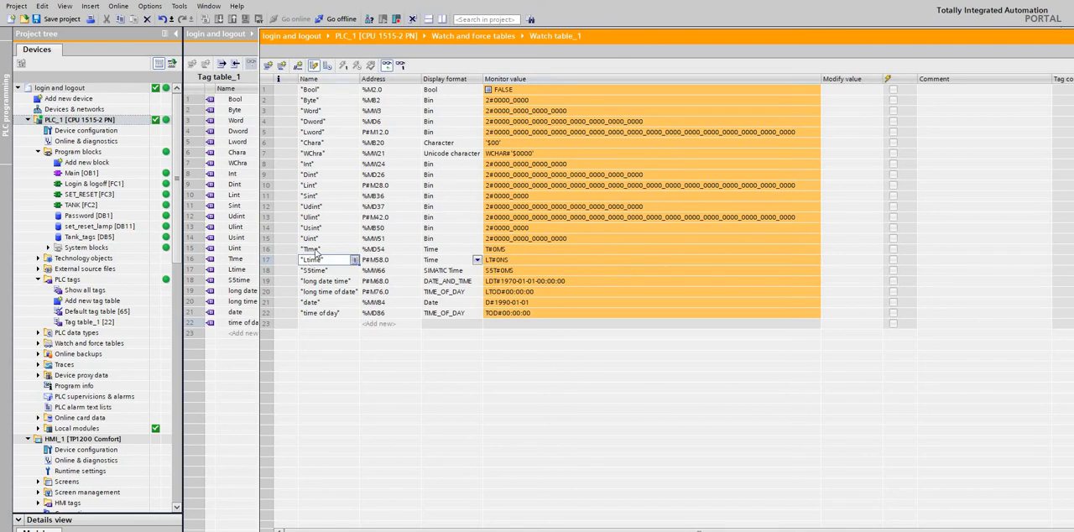
{"action": "left_click", "coordinate": [356, 250]}
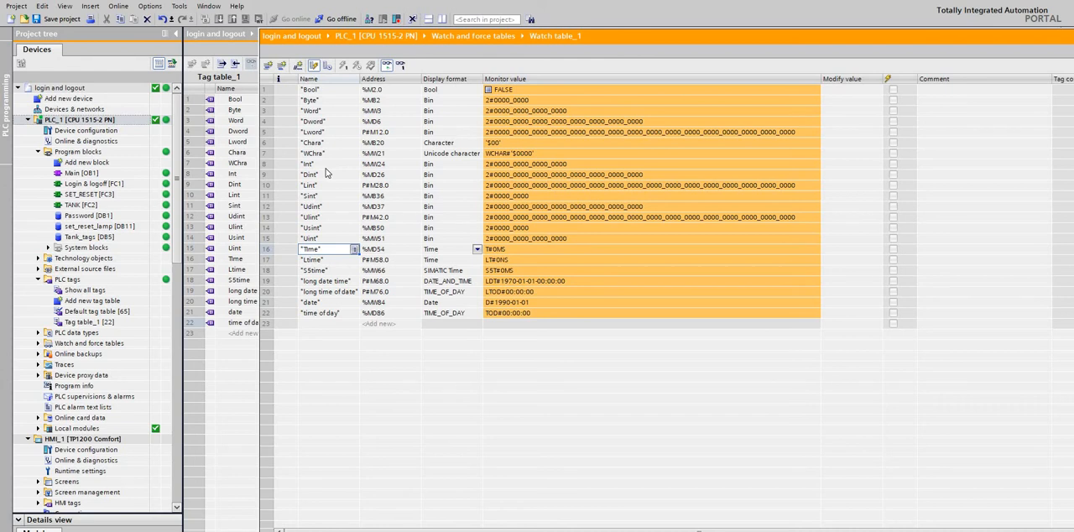
{"action": "left_click", "coordinate": [316, 281]}
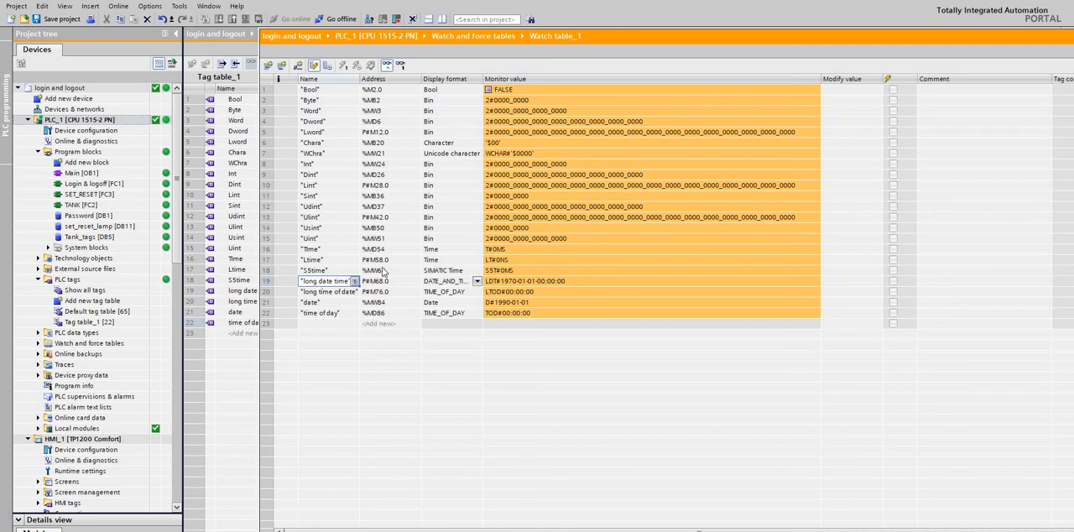
{"action": "left_click", "coordinate": [509, 286]}
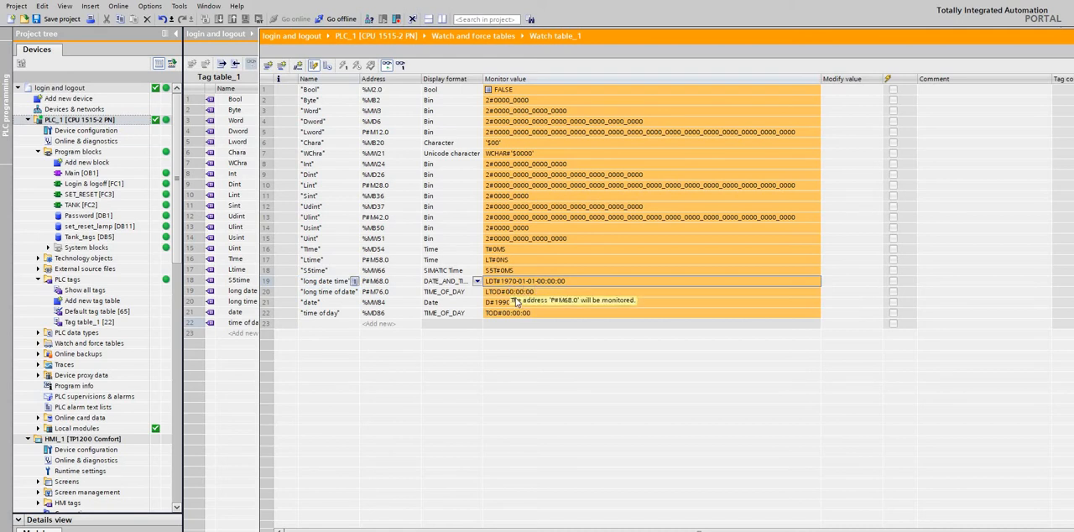
{"action": "left_click", "coordinate": [512, 295]}
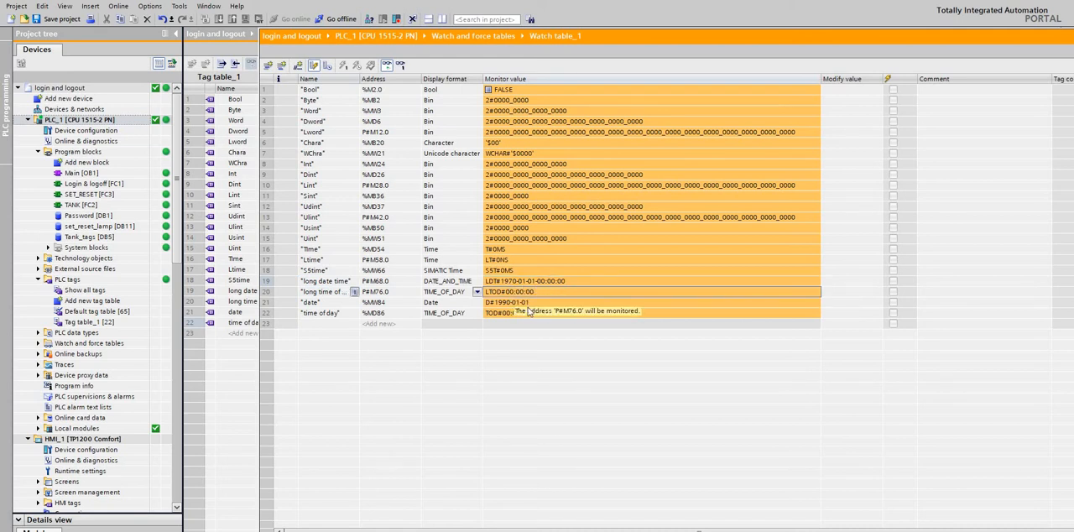
{"action": "left_click", "coordinate": [509, 303]}
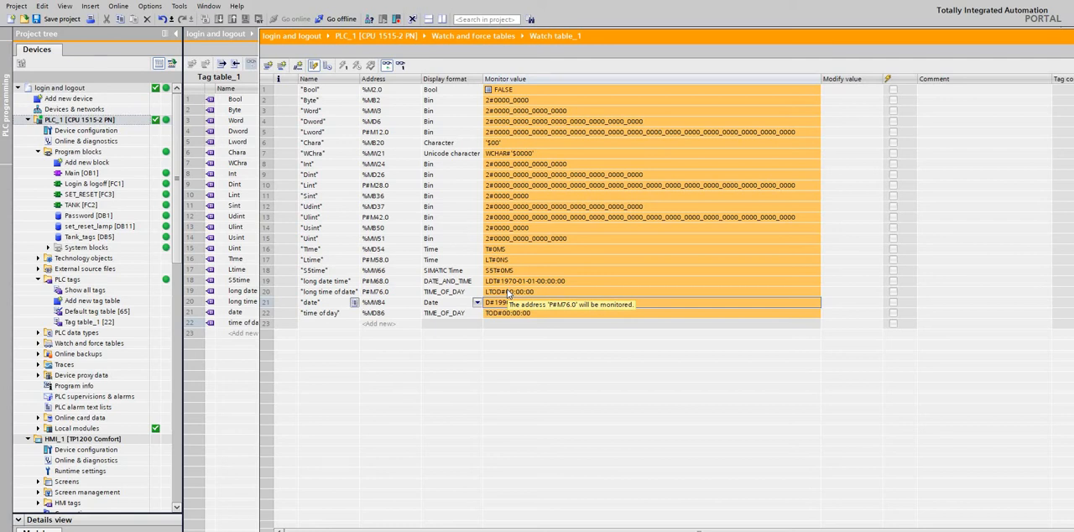
{"action": "left_click", "coordinate": [323, 315]}
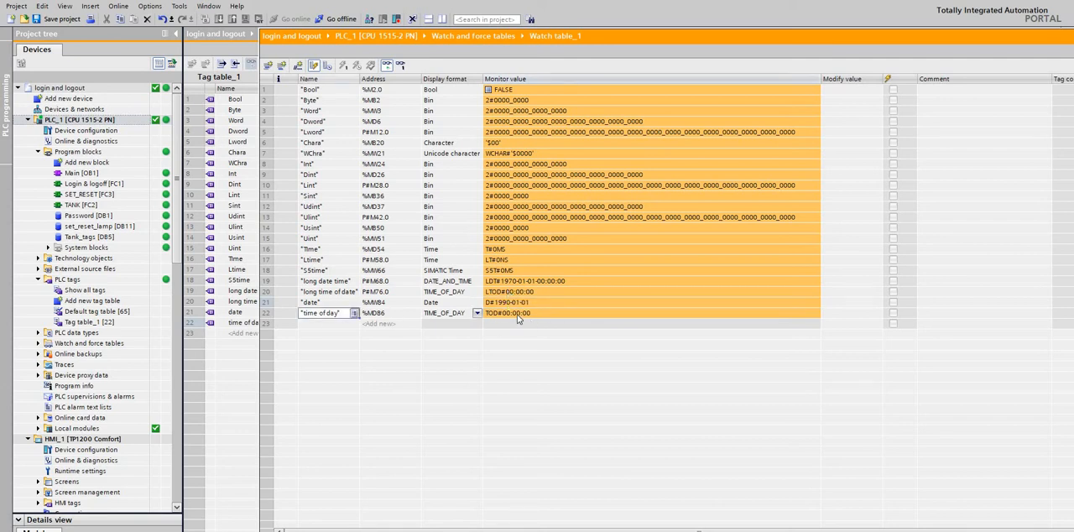
{"action": "left_click", "coordinate": [517, 317]}
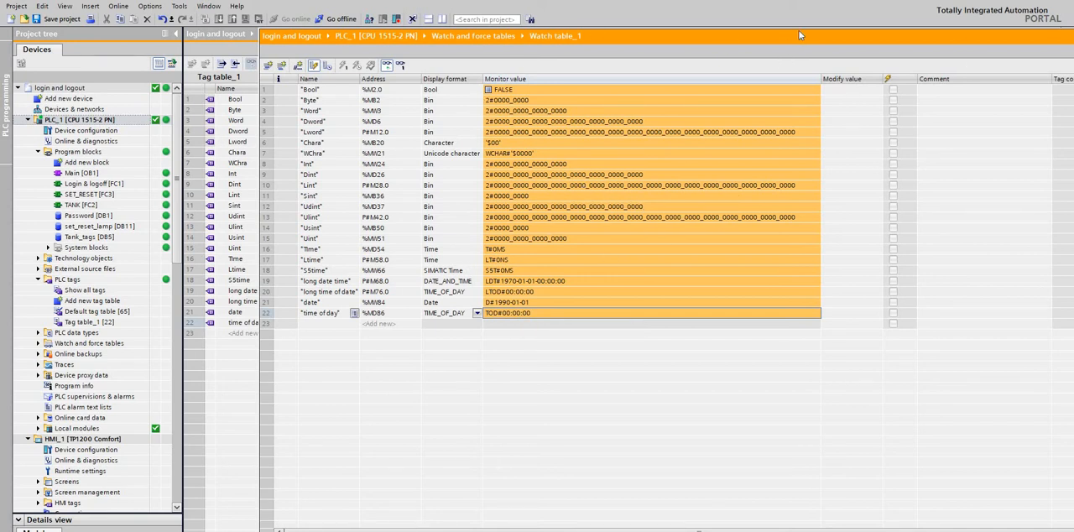
Leave Watch table_1 and open the assignment list of PLC_1 to examine its bit memory usage.
{"action": "left_click_drag", "start_coordinate": [714, 36], "coordinate": [522, 114]}
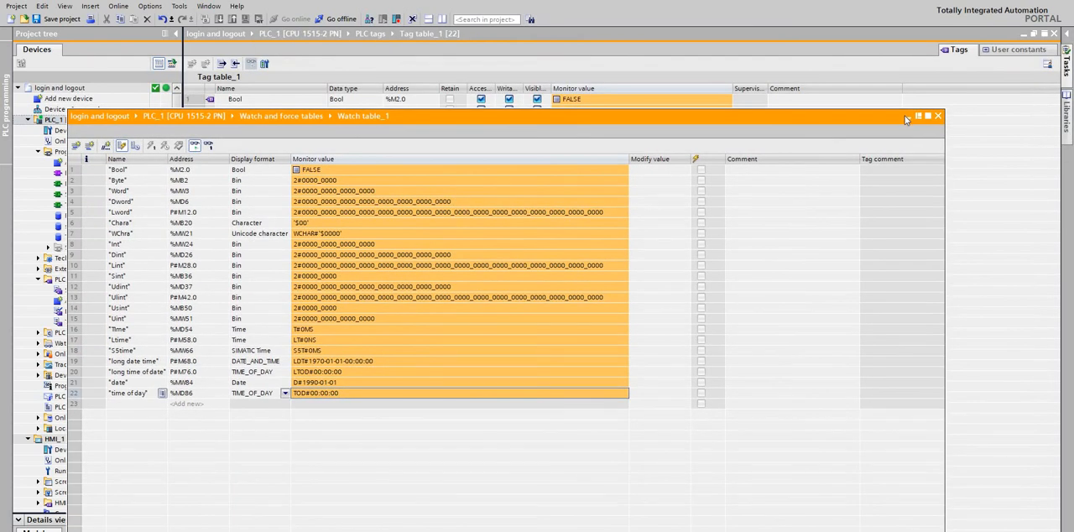
{"action": "left_click", "coordinate": [907, 117]}
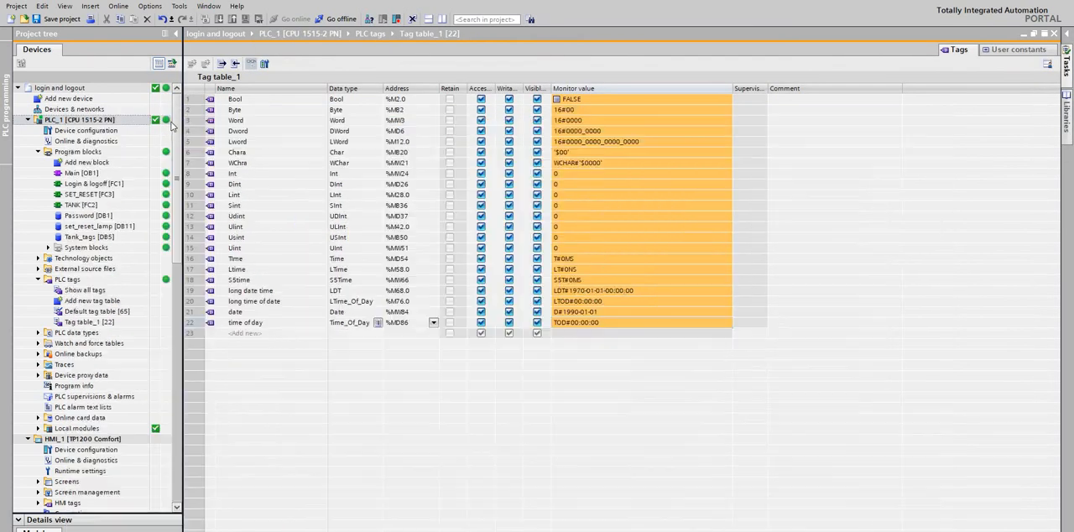
{"action": "right_click", "coordinate": [108, 121]}
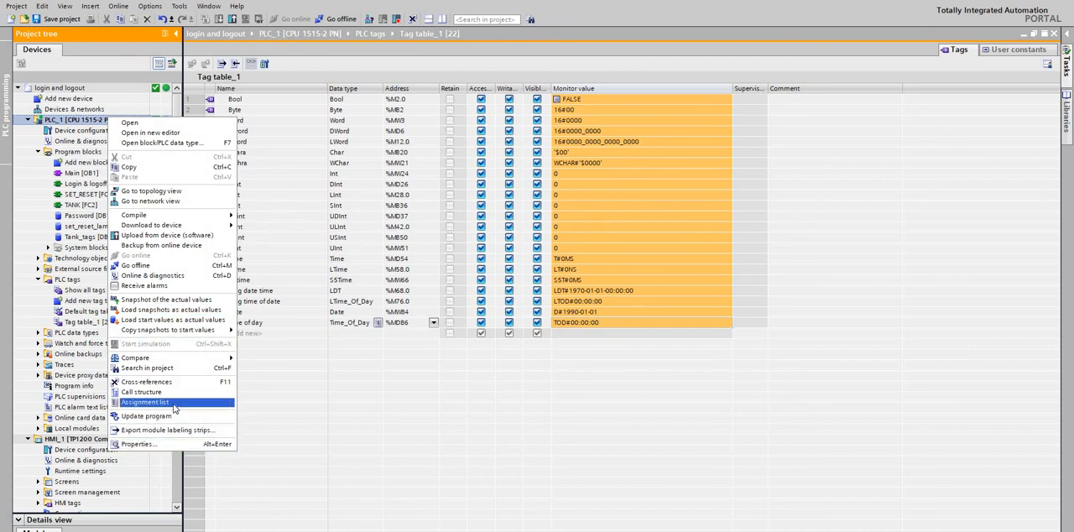
{"action": "left_click", "coordinate": [55, 132]}
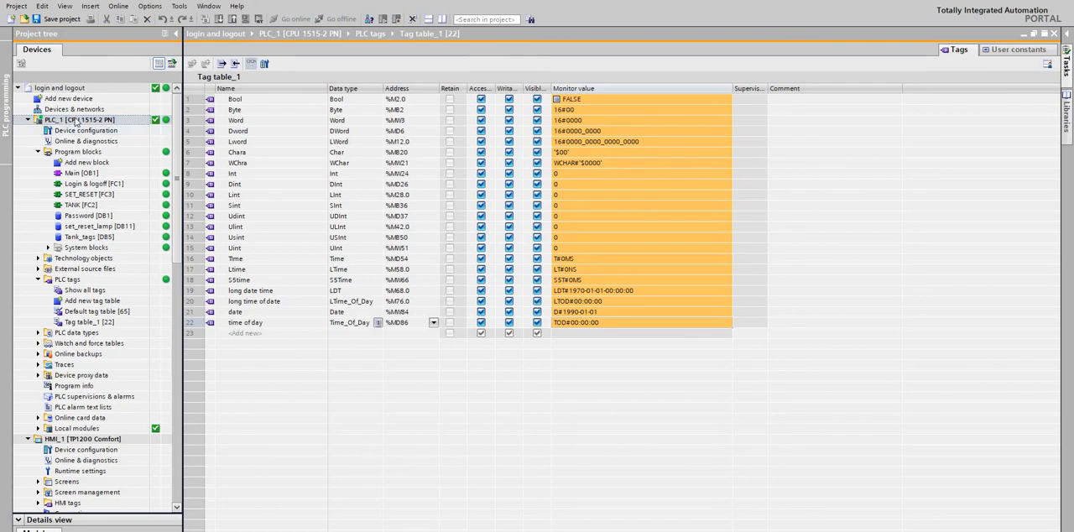
{"action": "right_click", "coordinate": [75, 122]}
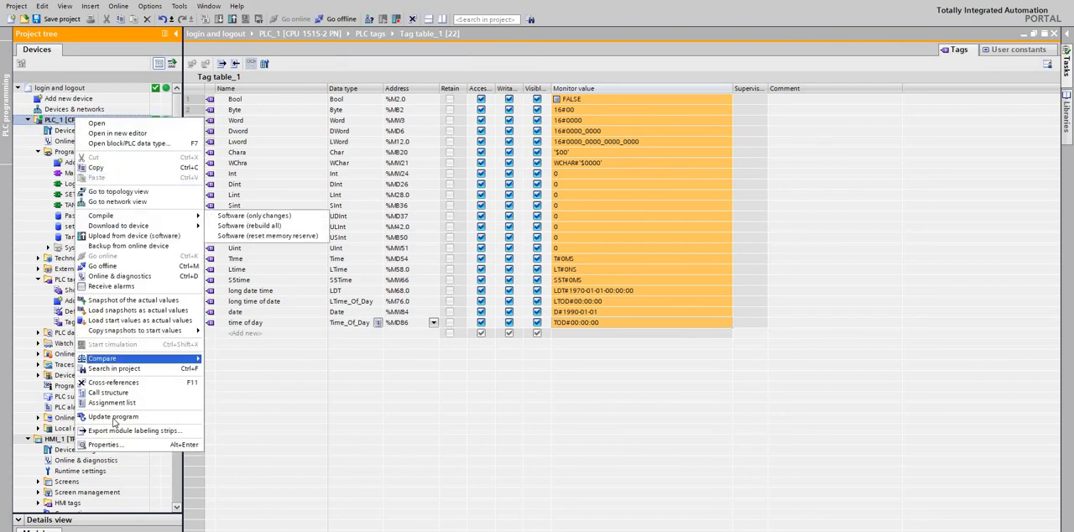
{"action": "left_click", "coordinate": [126, 403]}
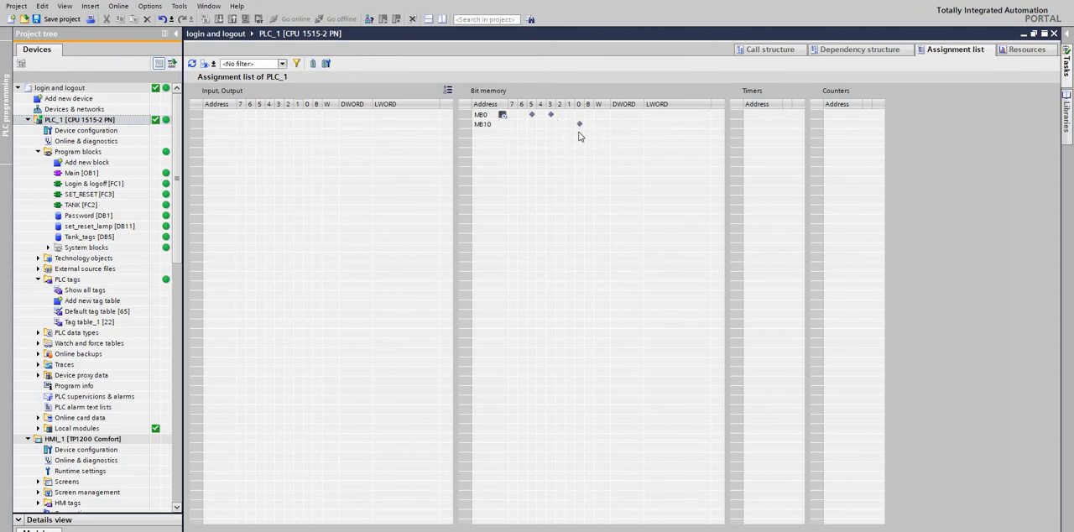
{"action": "mouse_move", "coordinate": [580, 126]}
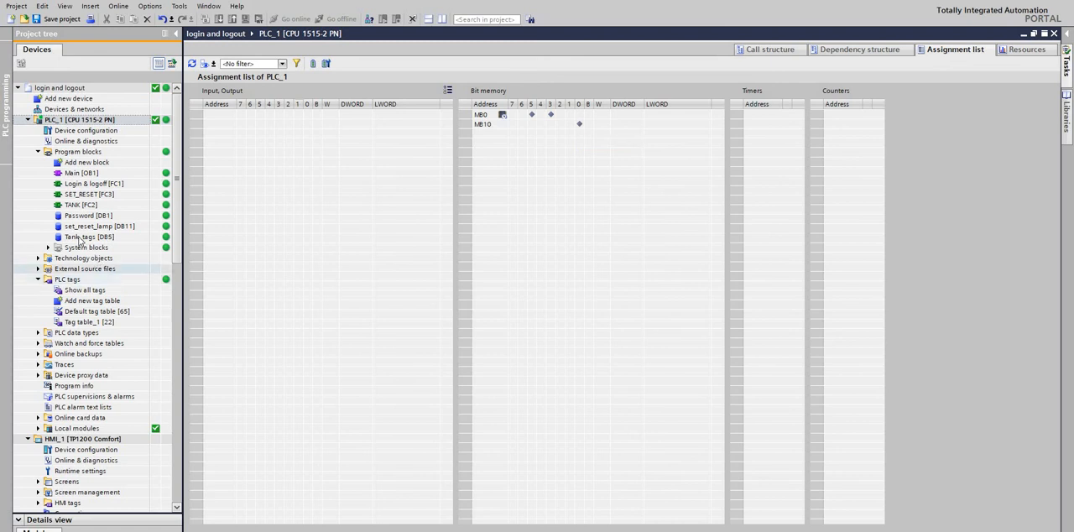
Examine the bit memory usage and the symbol legend in PLC_1's assignment list, and close the list.
{"action": "left_click", "coordinate": [83, 240]}
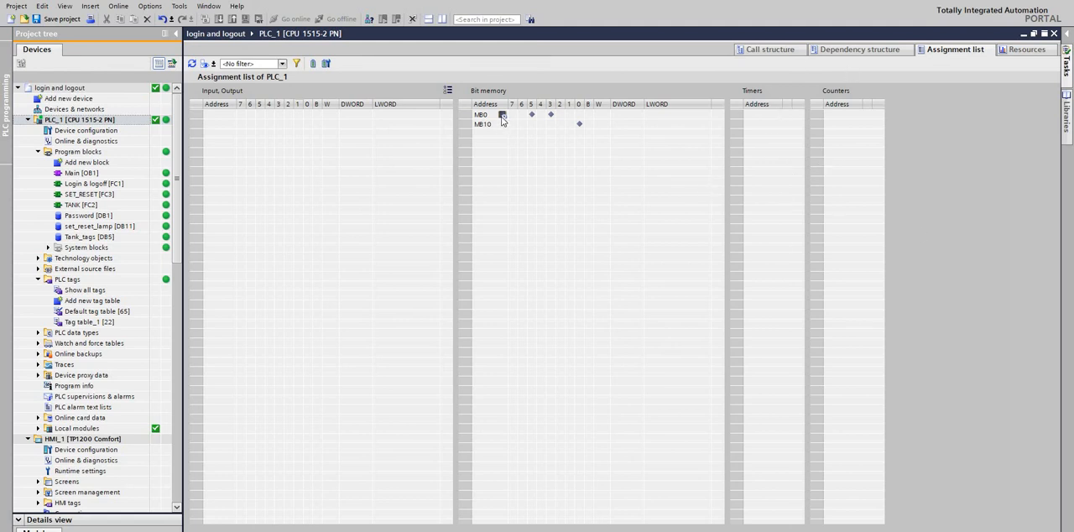
{"action": "mouse_move", "coordinate": [502, 120]}
{"action": "left_click", "coordinate": [448, 92]}
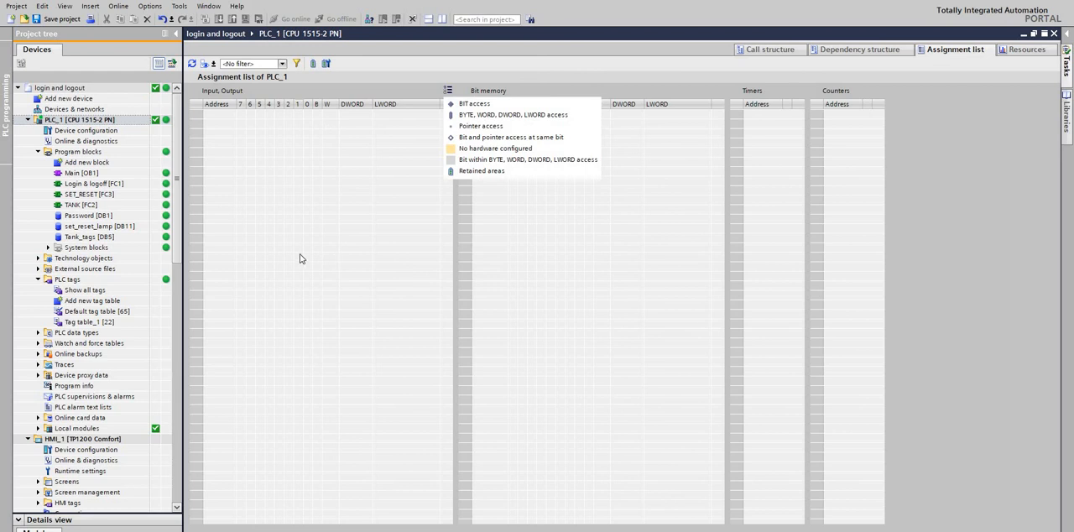
{"action": "left_click", "coordinate": [184, 199]}
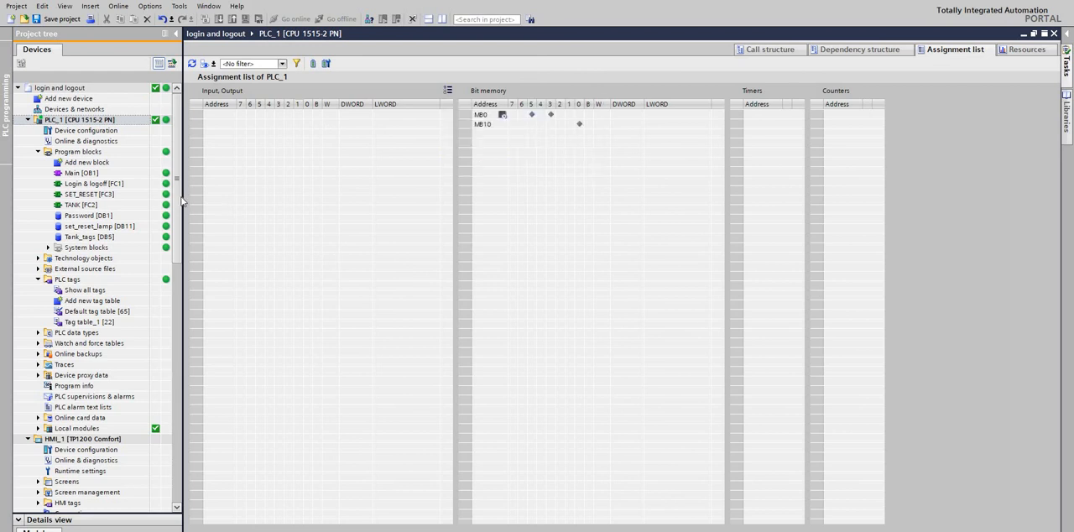
{"action": "left_click", "coordinate": [1054, 35]}
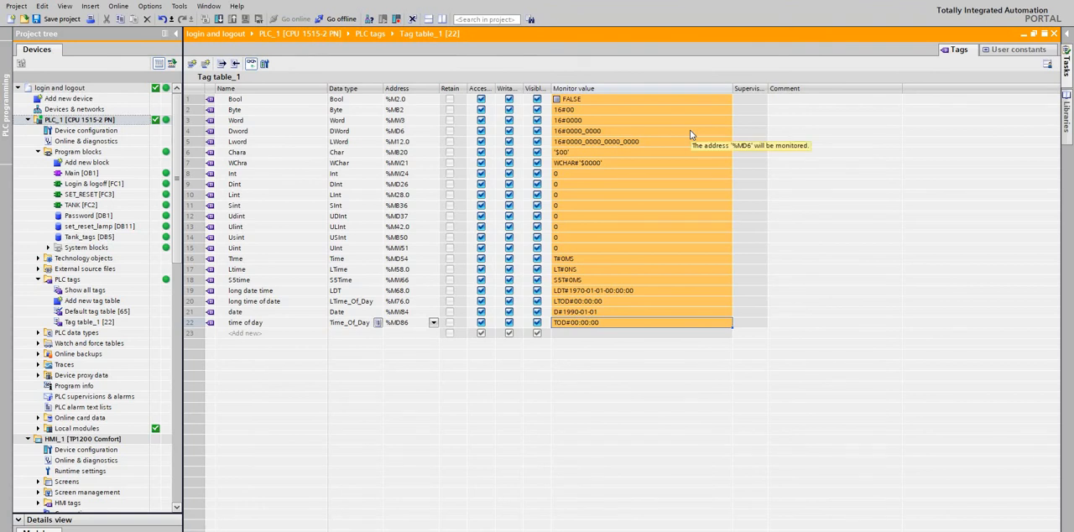
Open the Main [OB1] program block, dismiss the licence message, and show the available instructions.
{"action": "left_click", "coordinate": [88, 173]}
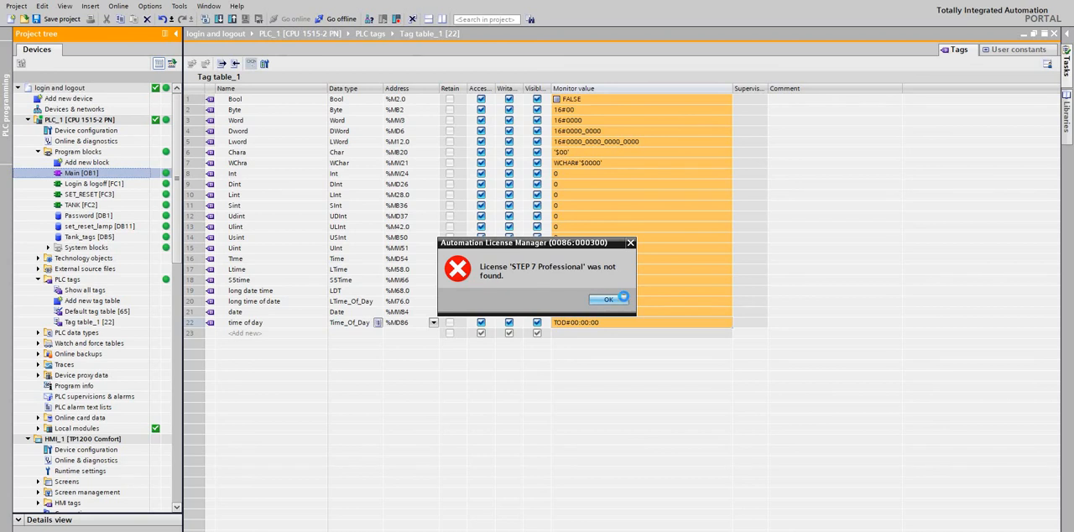
{"action": "left_click", "coordinate": [624, 300]}
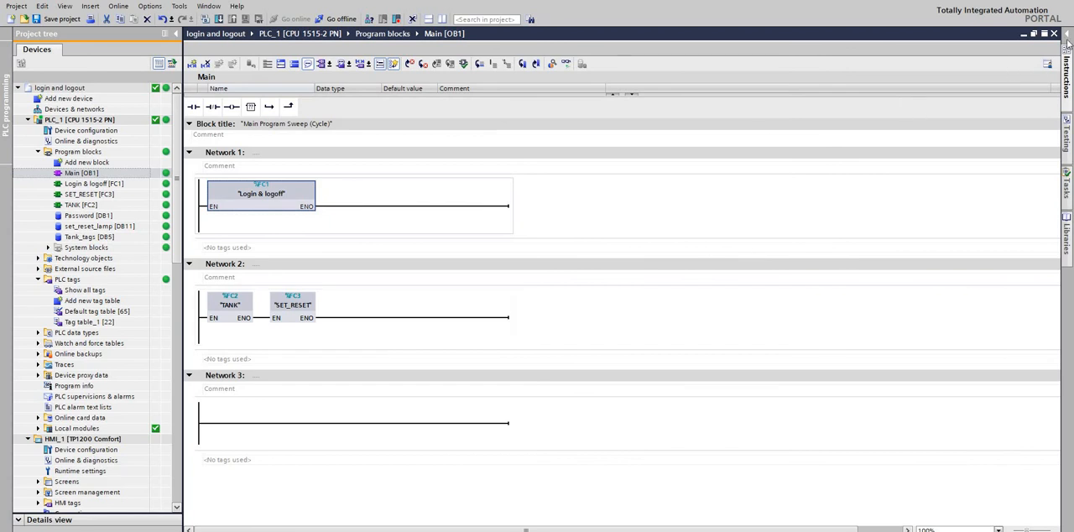
{"action": "left_click", "coordinate": [1066, 74]}
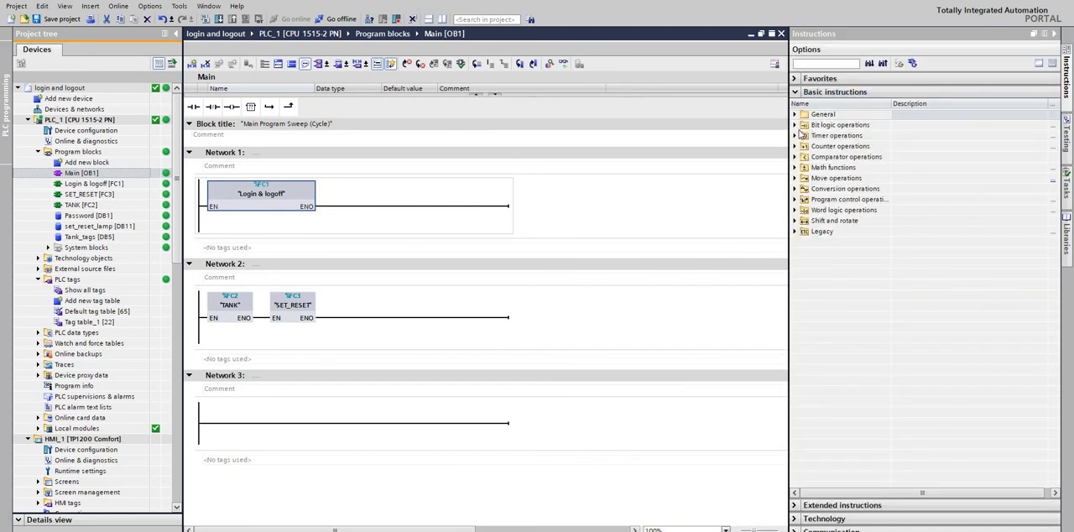
Insert a CTU count-up counter into Network 3 with the automatically numbered instance data block IEC_Counter_0_DB_2.
{"action": "left_click", "coordinate": [795, 125]}
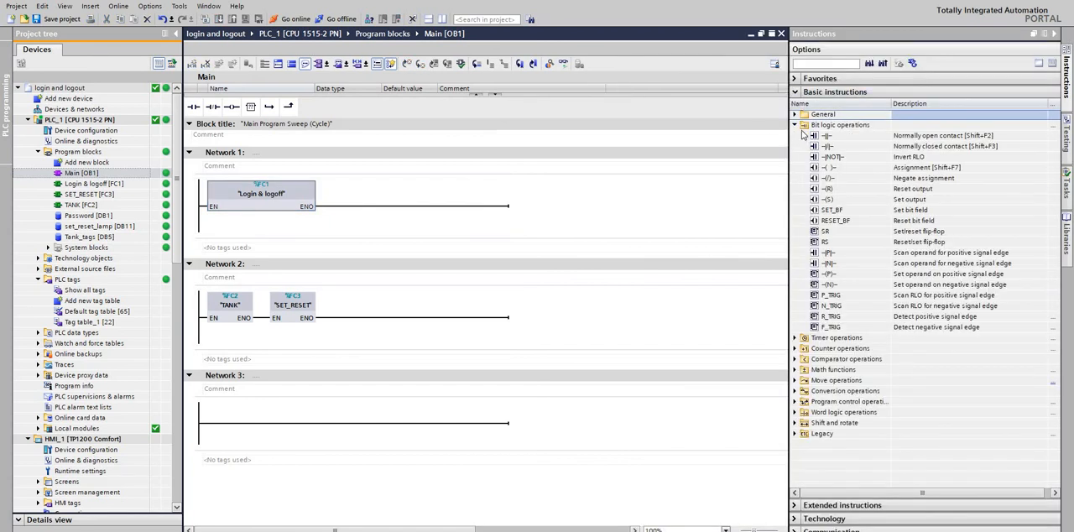
{"action": "left_click", "coordinate": [795, 125]}
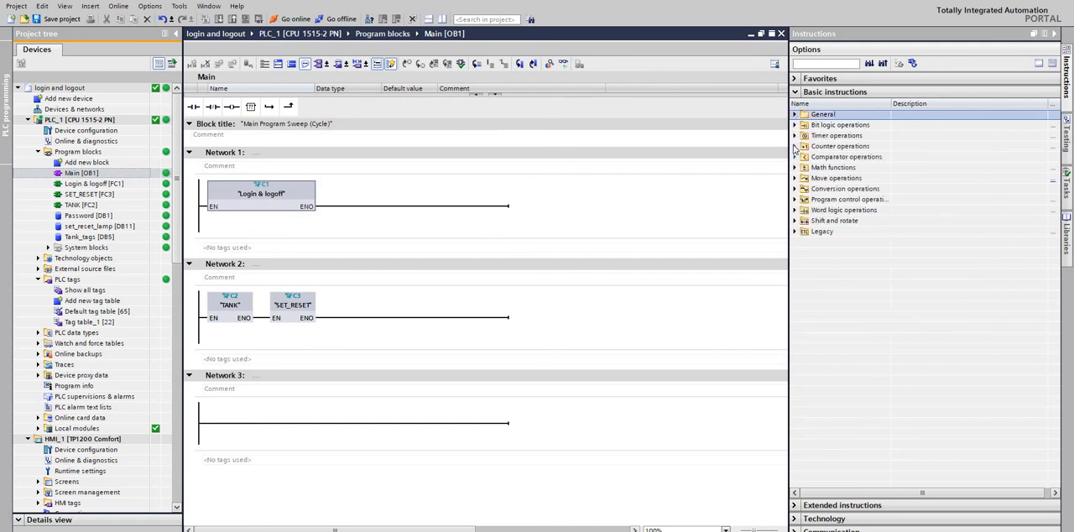
{"action": "left_click", "coordinate": [795, 146]}
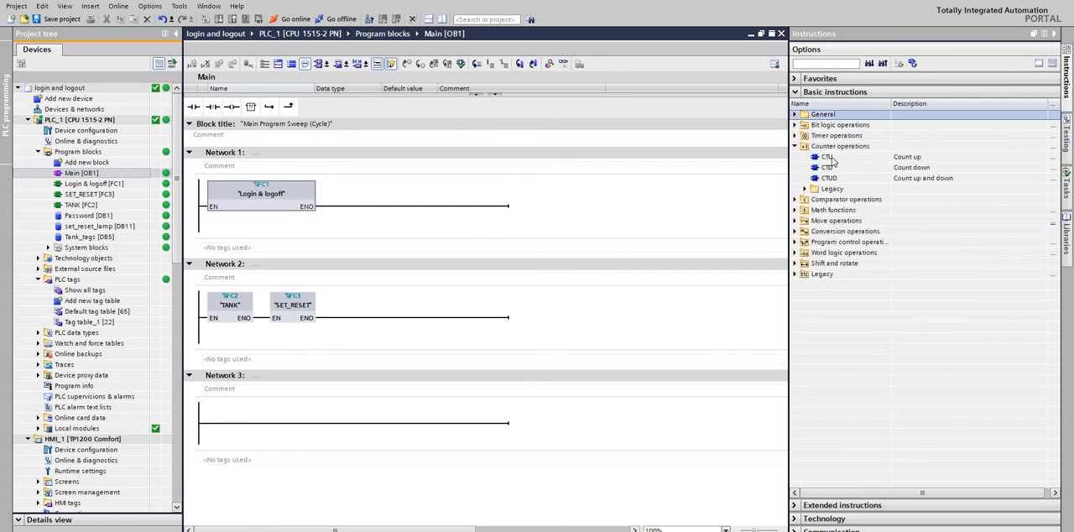
{"action": "left_click_drag", "start_coordinate": [831, 160], "coordinate": [354, 418]}
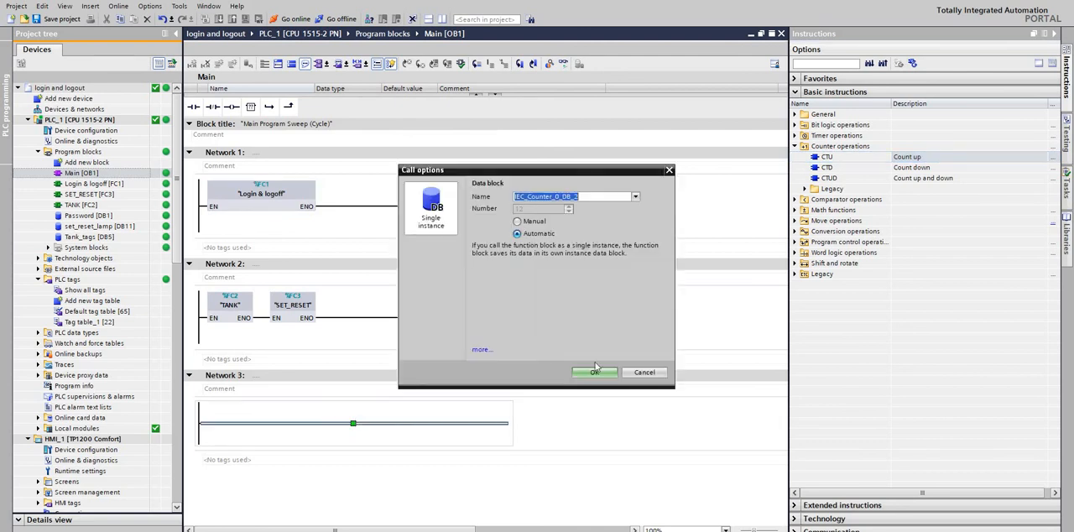
{"action": "left_click", "coordinate": [595, 373]}
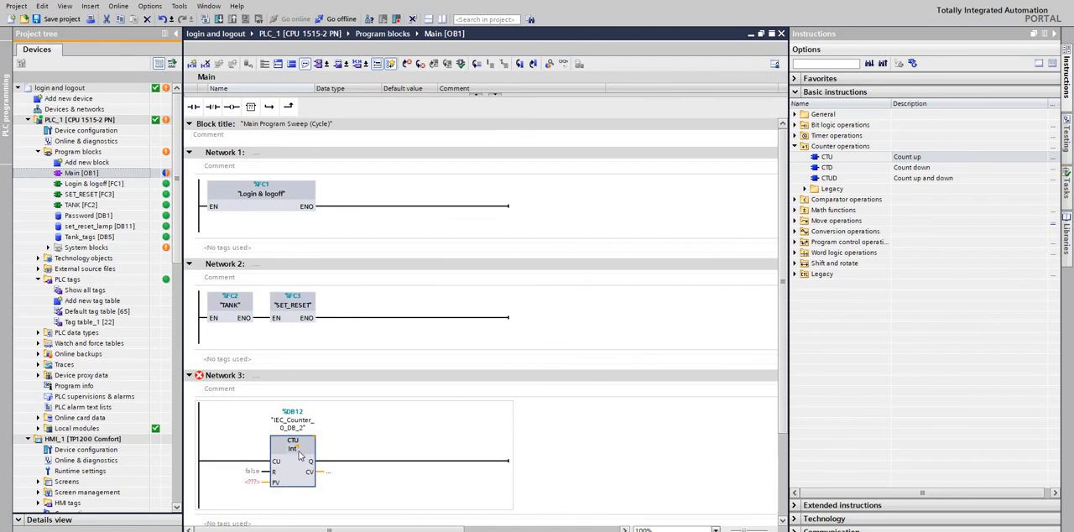
Check which data types the PV and R inputs of the CTU counter in Network 3 accept.
{"action": "left_click", "coordinate": [256, 486]}
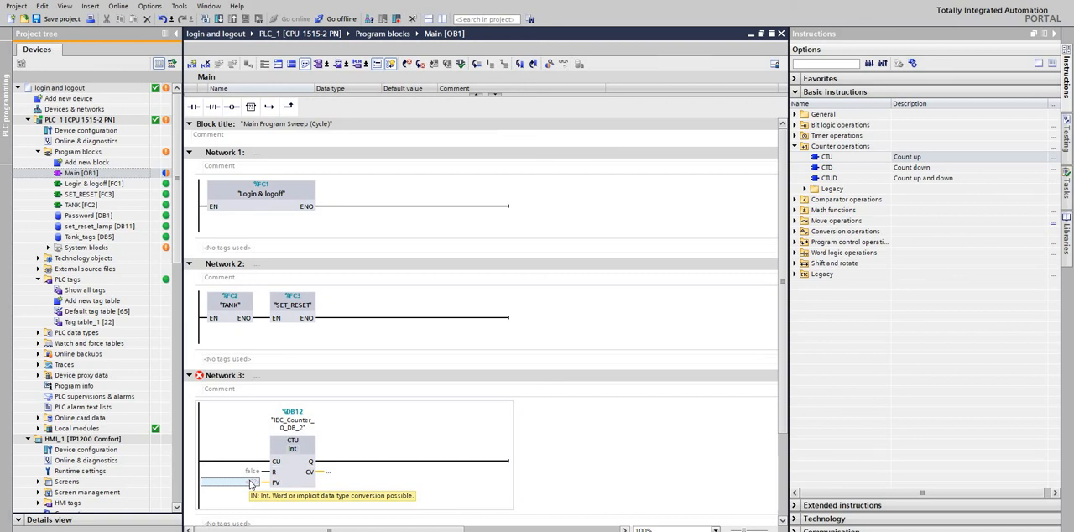
{"action": "left_click", "coordinate": [255, 483]}
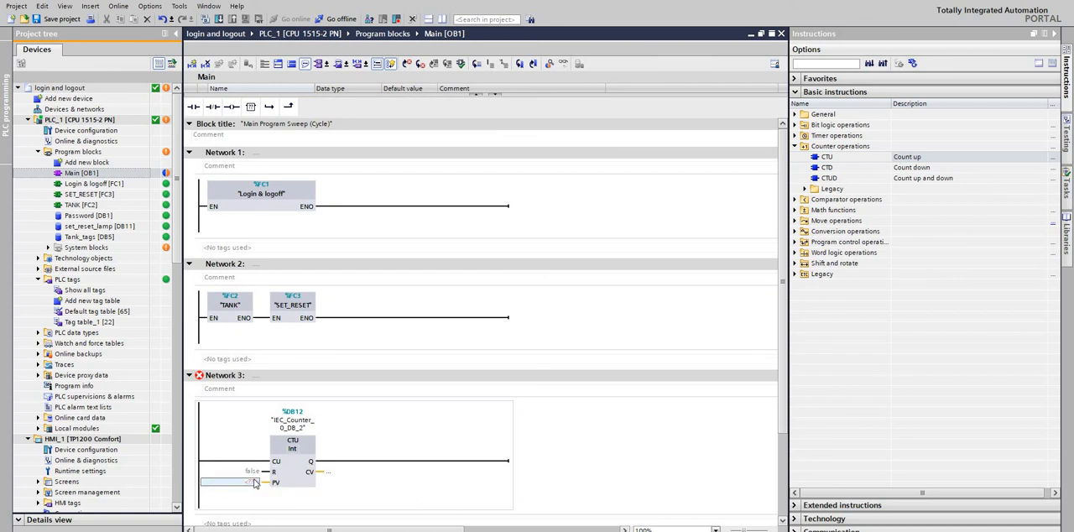
{"action": "left_click", "coordinate": [253, 474]}
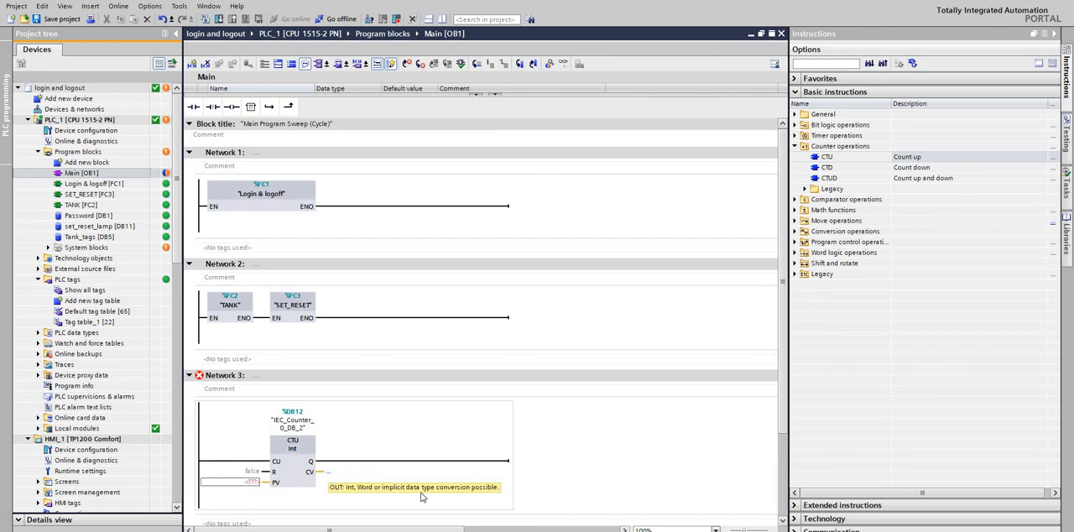
Insert a CMP > greater-than comparator after the CTU counter in Network 3.
{"action": "left_click", "coordinate": [794, 201]}
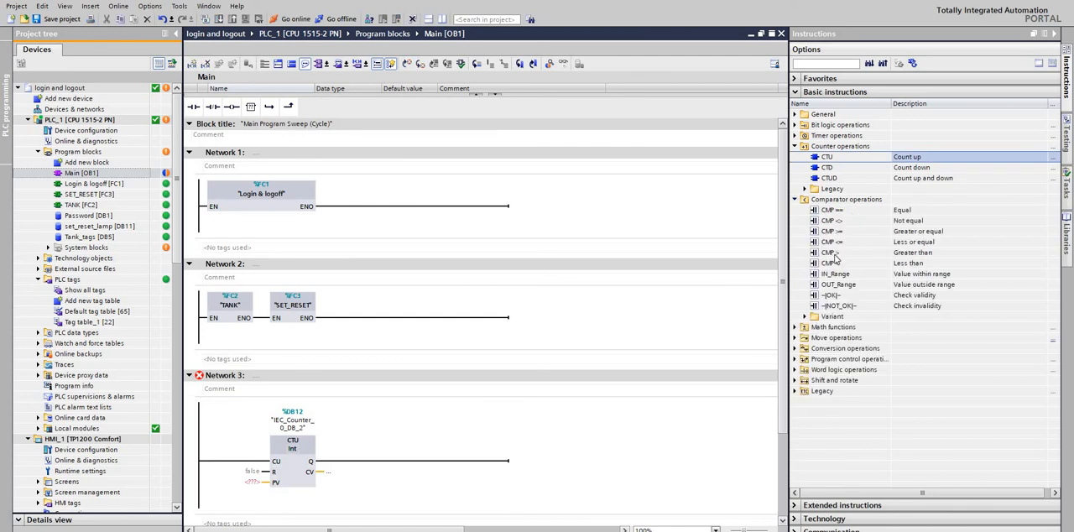
{"action": "left_click_drag", "start_coordinate": [834, 258], "coordinate": [417, 462]}
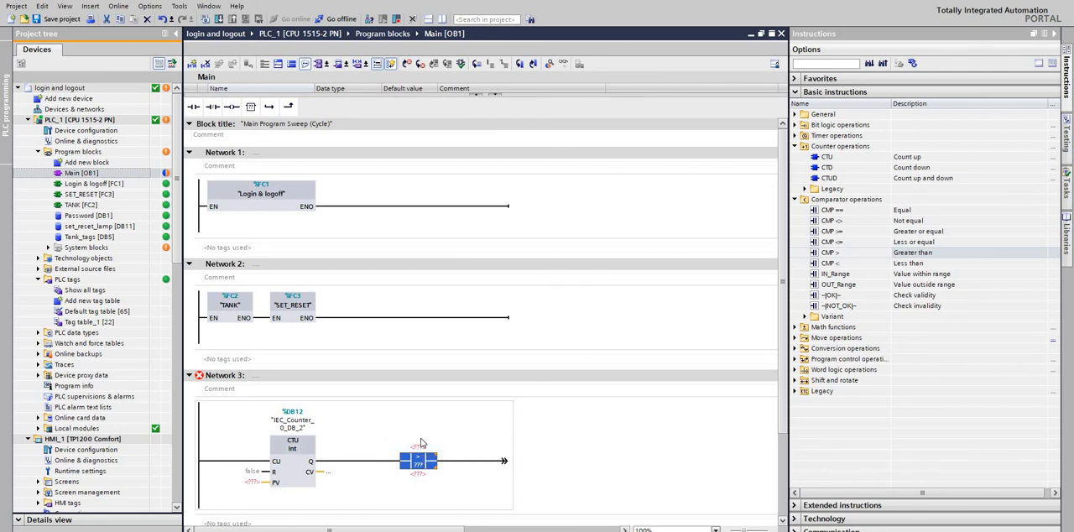
Delete the CTU counter and the greater-than comparator from Network 3.
{"action": "left_click", "coordinate": [303, 467]}
{"action": "key", "text": "Delete"}
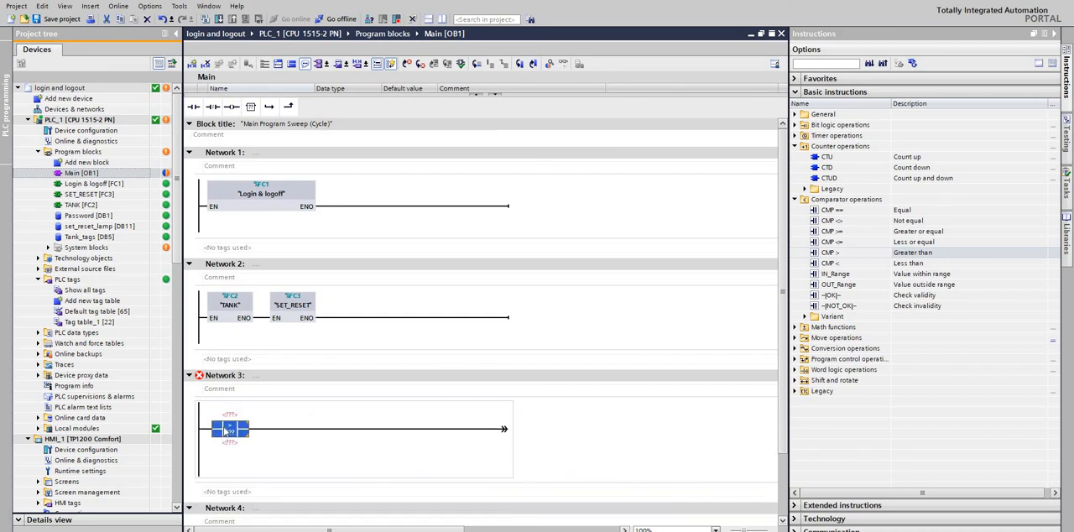
{"action": "key", "text": "Delete"}
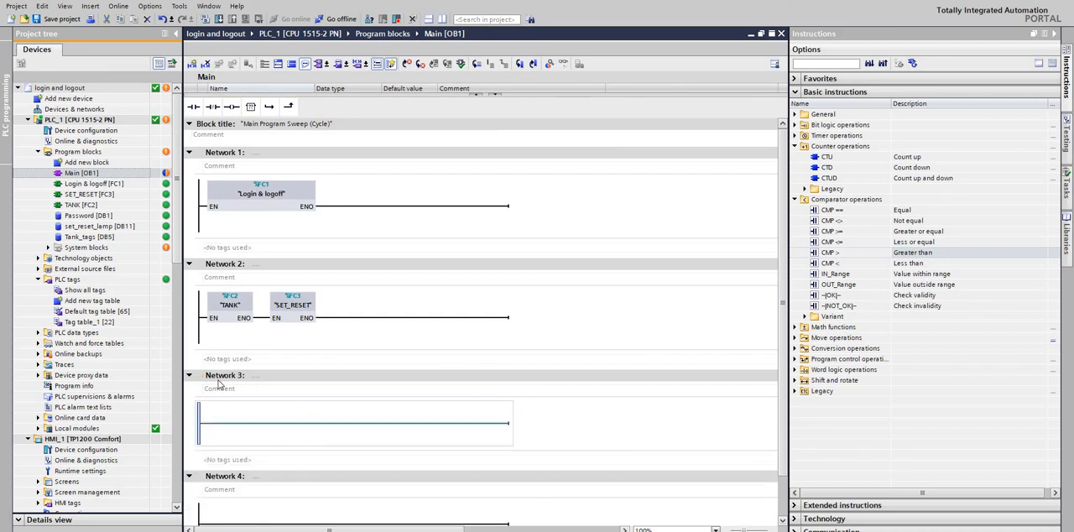